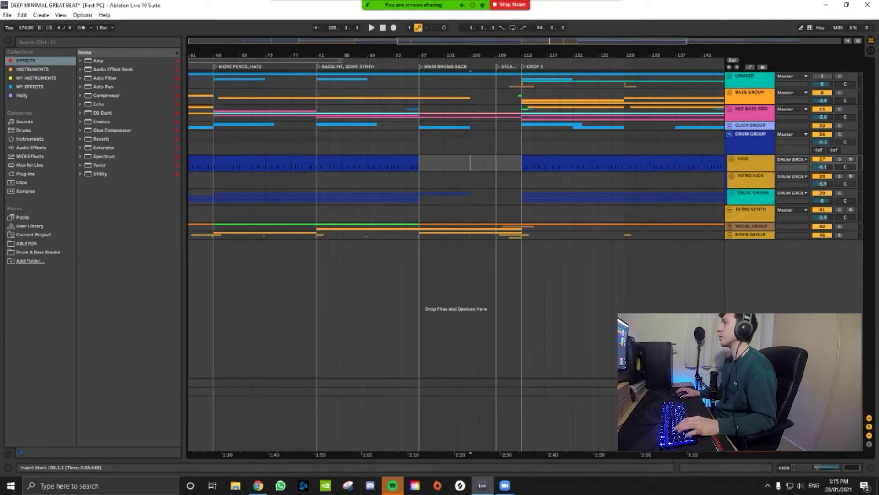
Play the arrangement through the start of DROP 2, then bring the whole song into view
key(space)
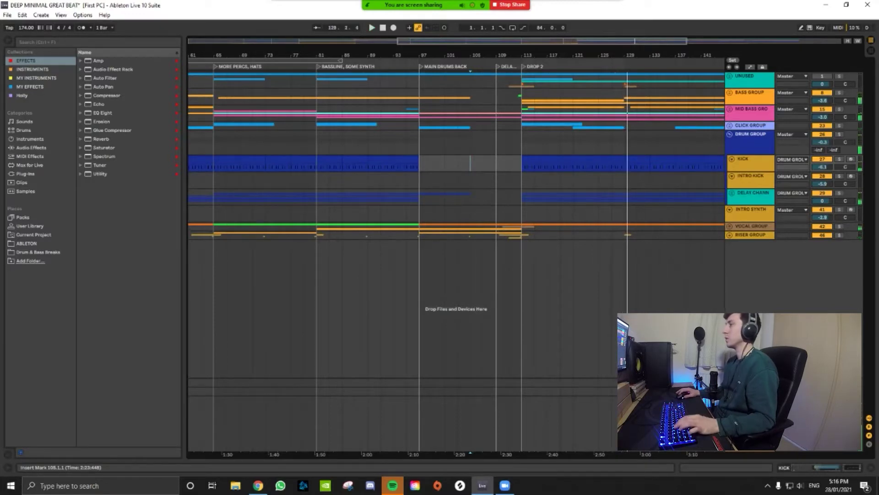
key(minus)
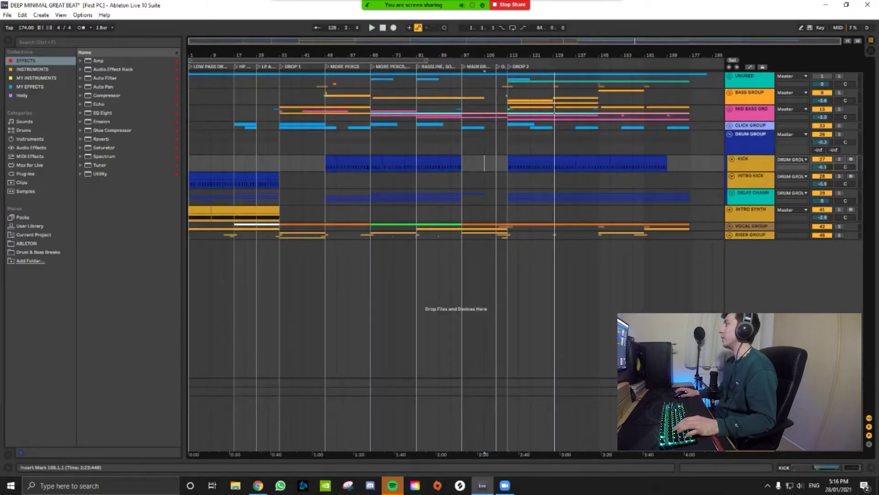
Unfold the BASS GROUP, expand the BASS 1 WONBBLE track and reduce the height of the BASS 1 AUDIO and BASS 2 tracks
click(730, 93)
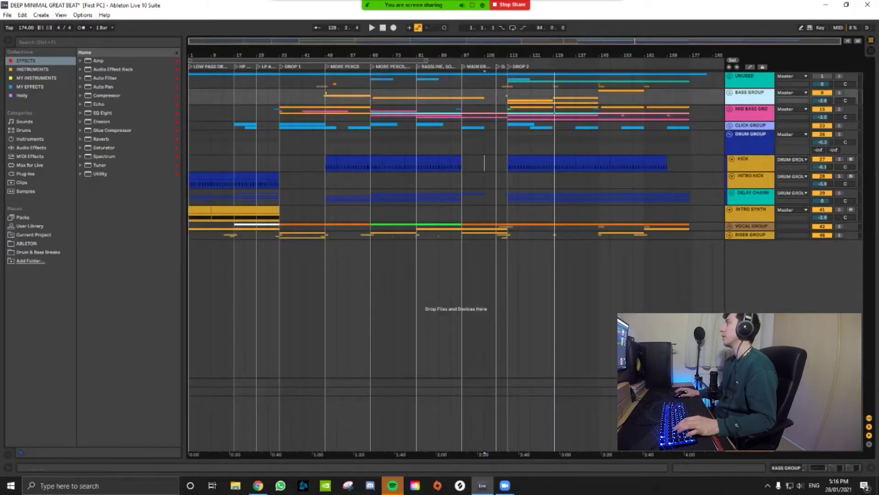
scroll(458, 229, down, 3)
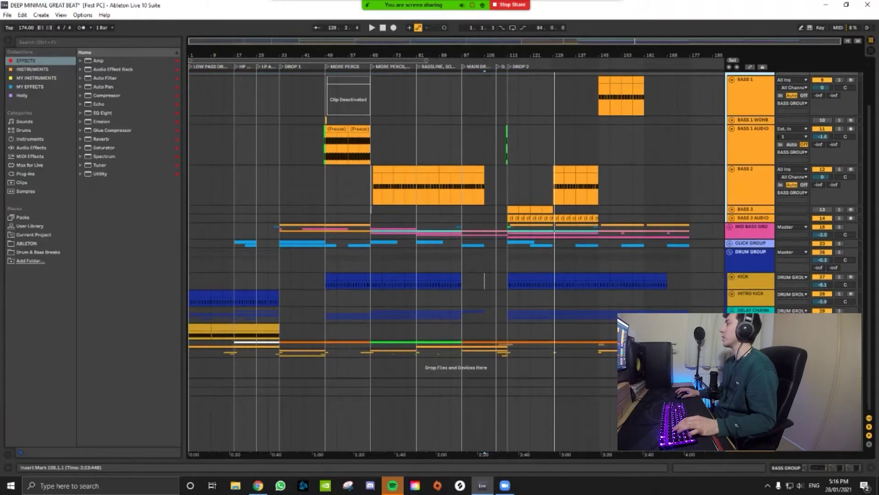
drag(751, 165, 751, 141)
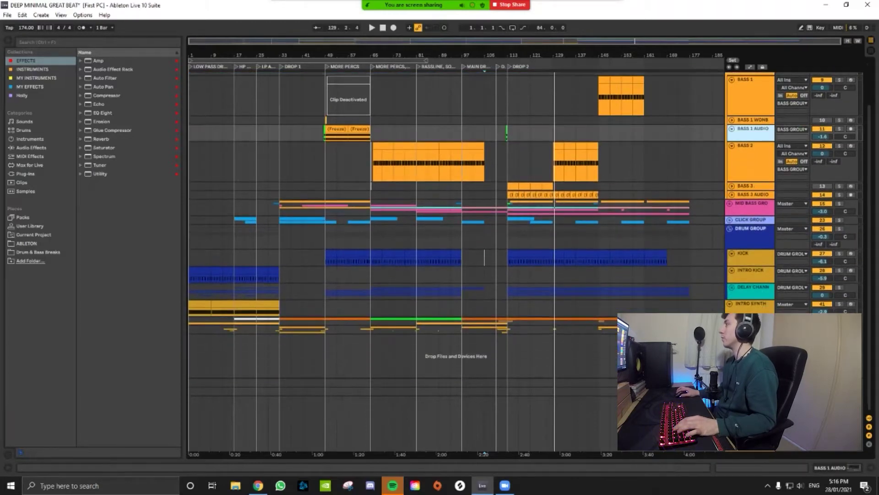
click(732, 120)
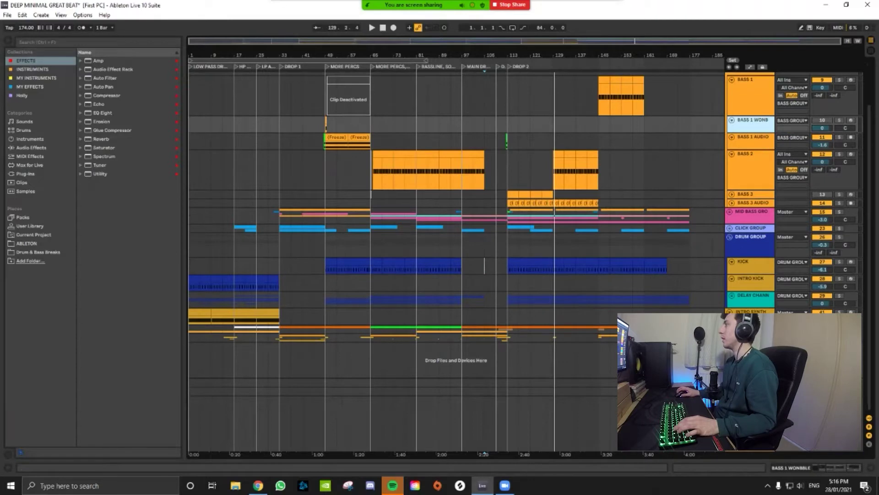
click(732, 154)
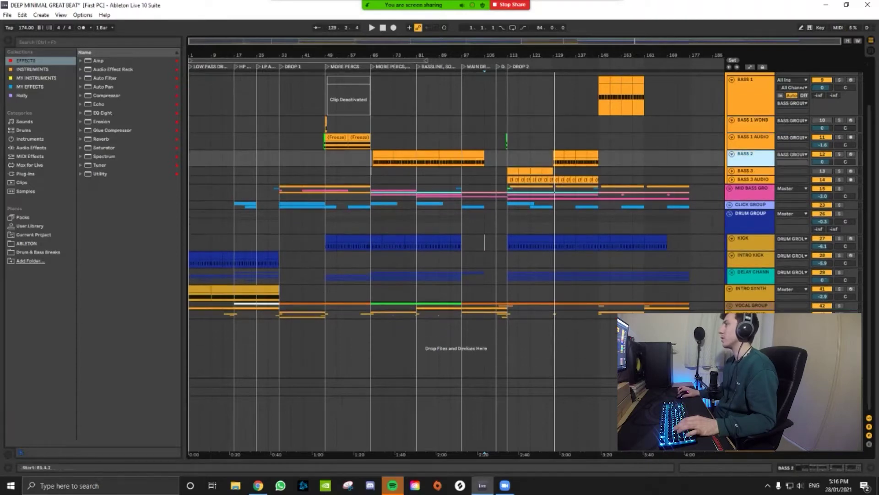
Solo the BASS GROUP and play the BASS 1 AUDIO part from bar 47, just before MORE PERCS
key(plus)
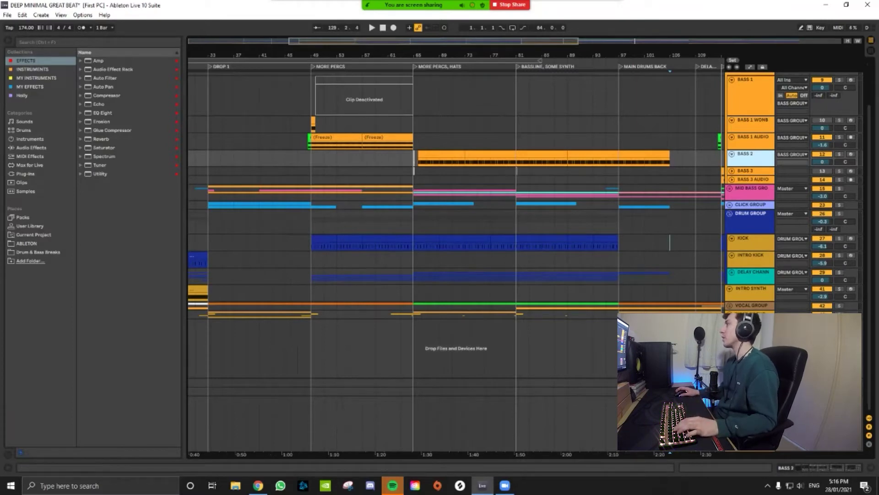
scroll(458, 215, up, 3)
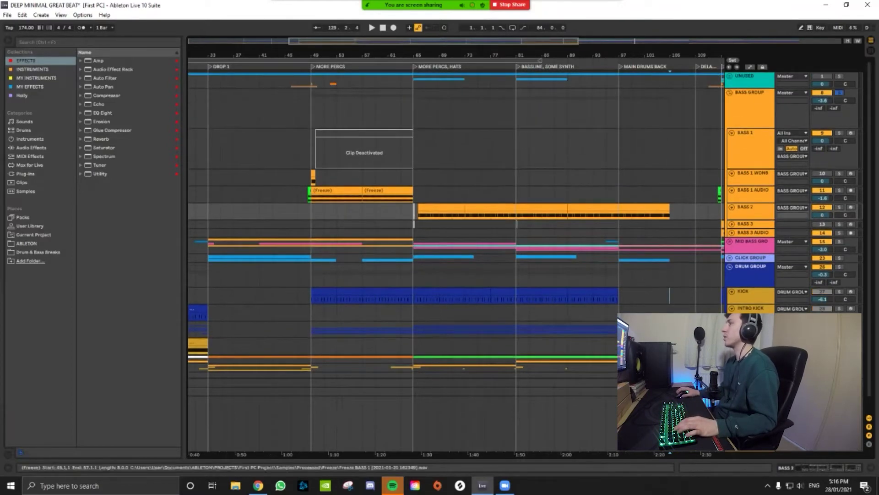
click(298, 195)
key(space)
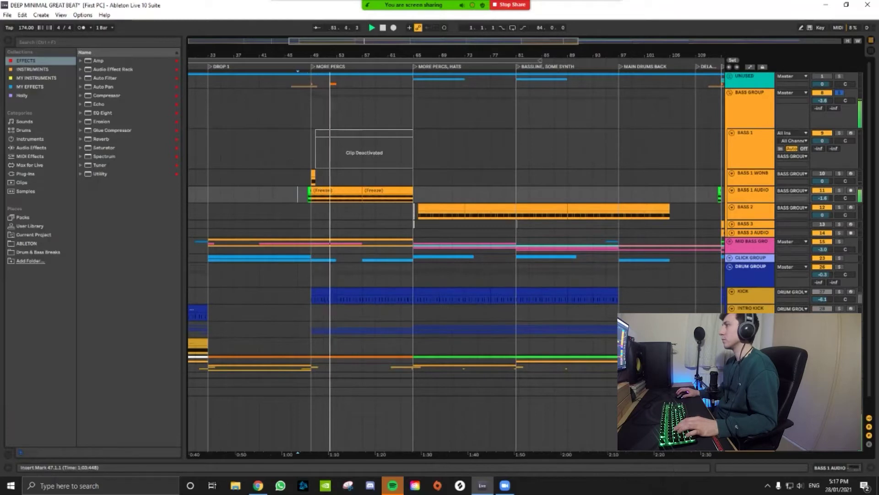
Show the BASS 1 track's device chain, open its Serum instrument and place the plug-in window clear of the track controls
click(751, 142)
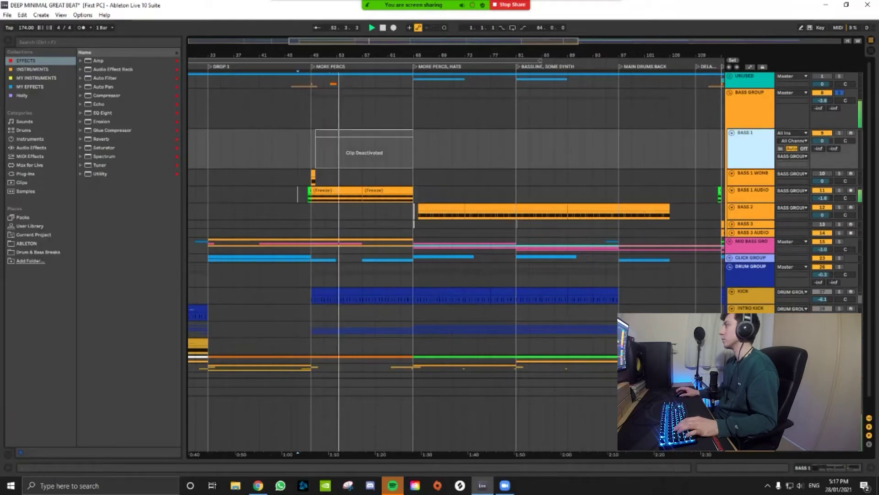
double_click(751, 143)
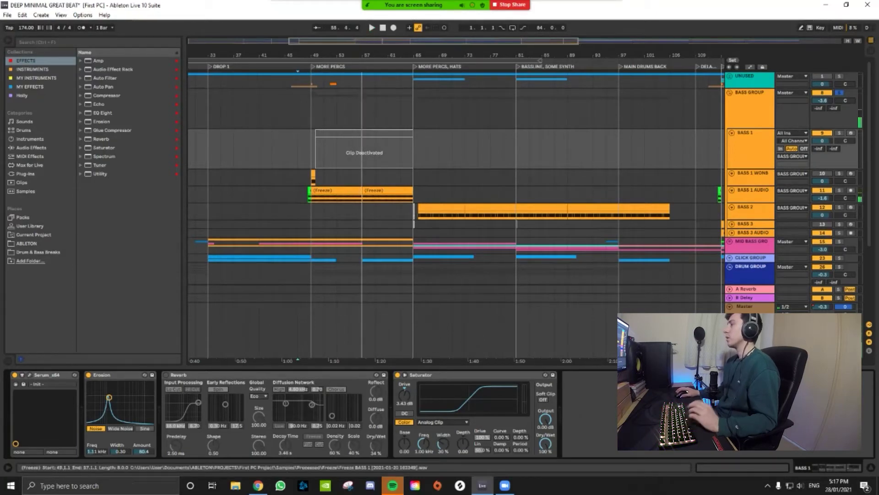
click(751, 145)
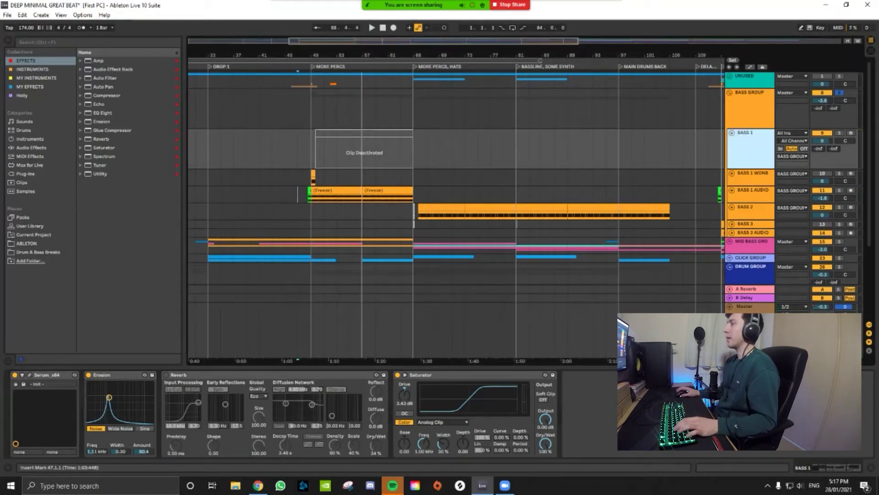
click(29, 375)
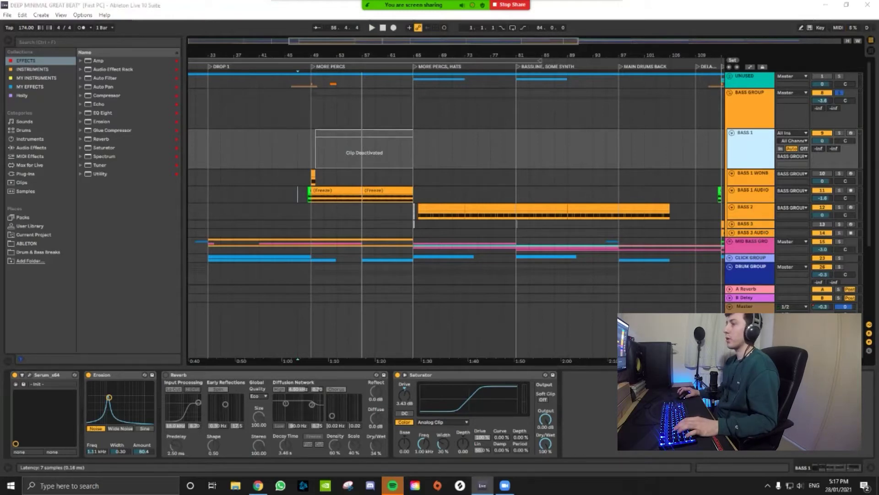
drag(458, 45, 274, 58)
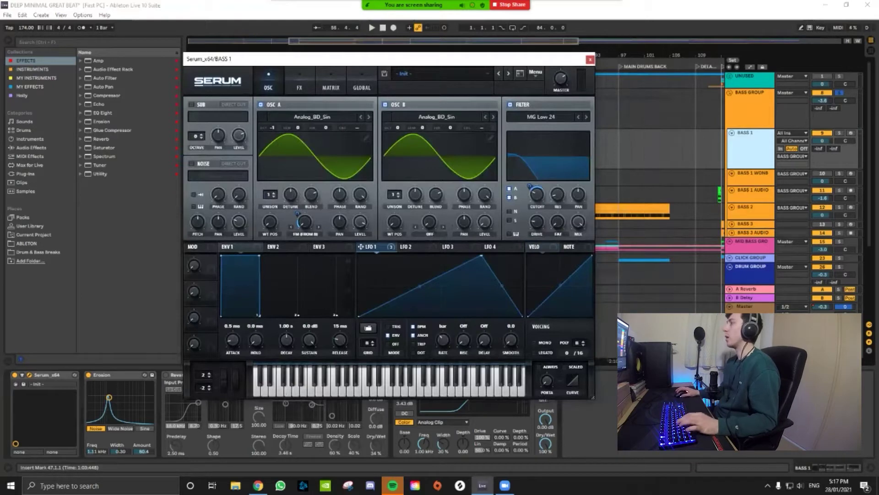
Arm the BASS 1 track, lower the computer keyboard octave to C1 and play test notes through Serum
click(851, 132)
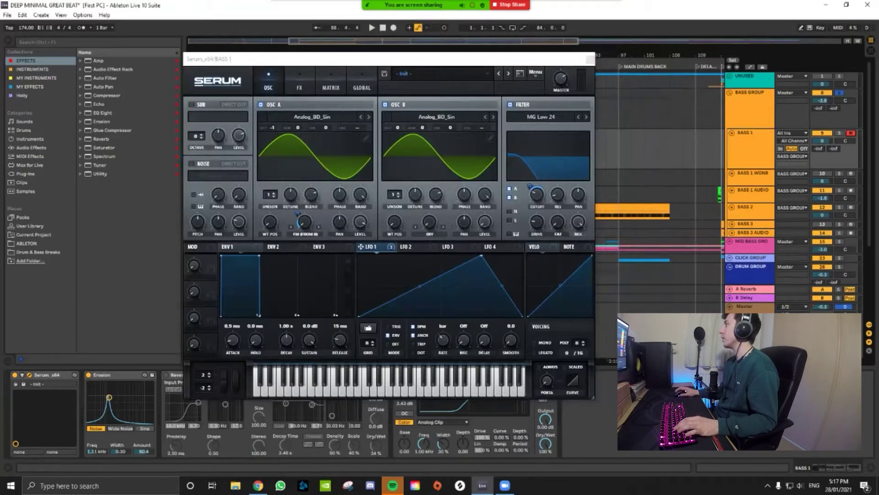
key(z)
key(a)
key(z)
key(f)
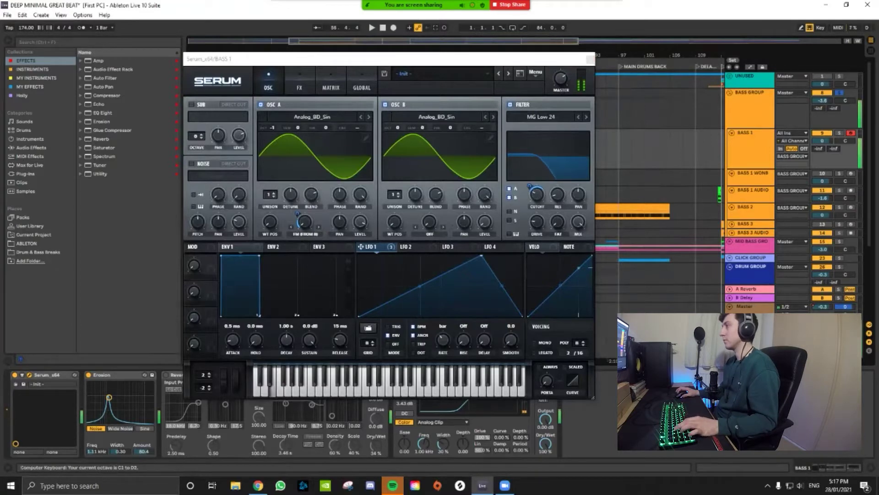
key(d)
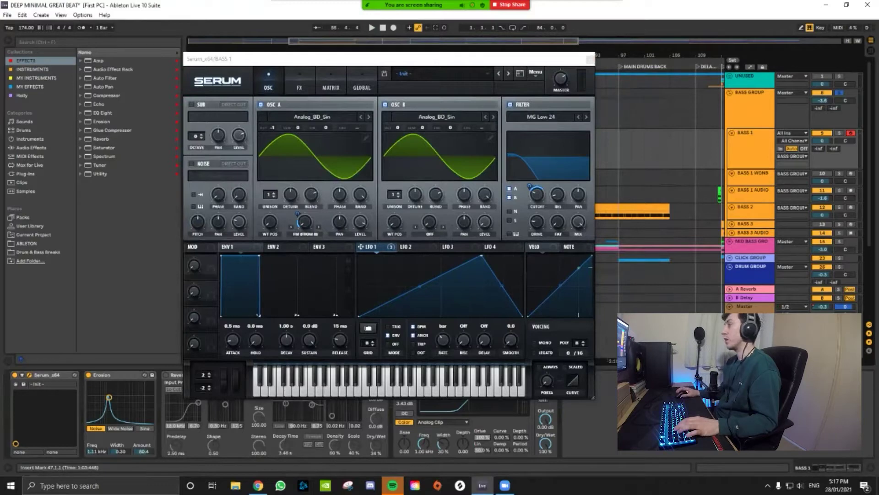
Examine the effects and oscillator pages of the BASS 1 Serum patch, play a few notes and hide the plug-in window
drag(321, 59, 393, 46)
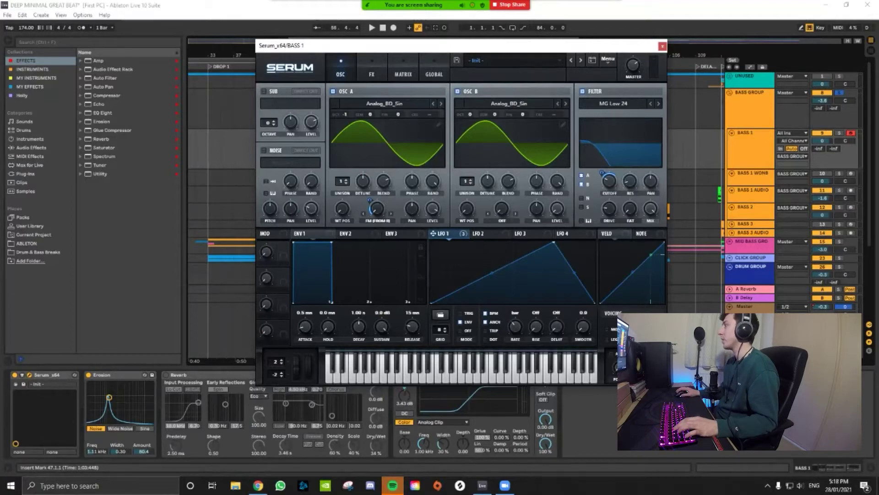
click(371, 72)
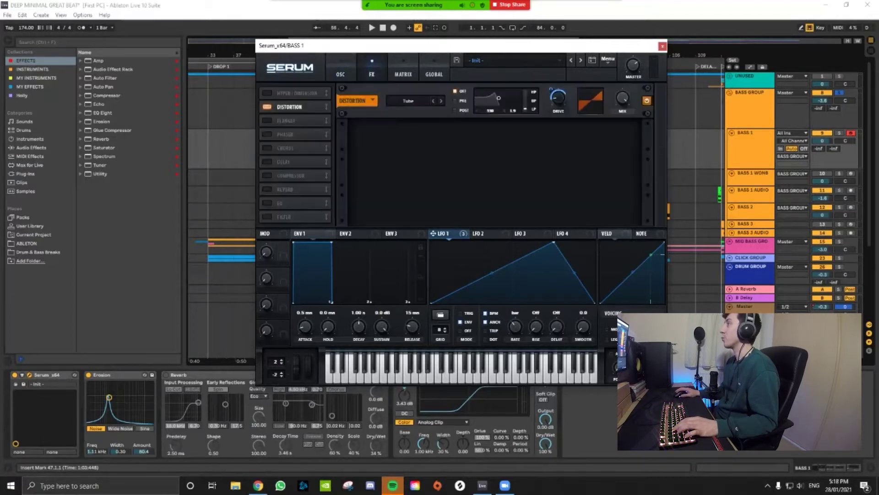
click(341, 74)
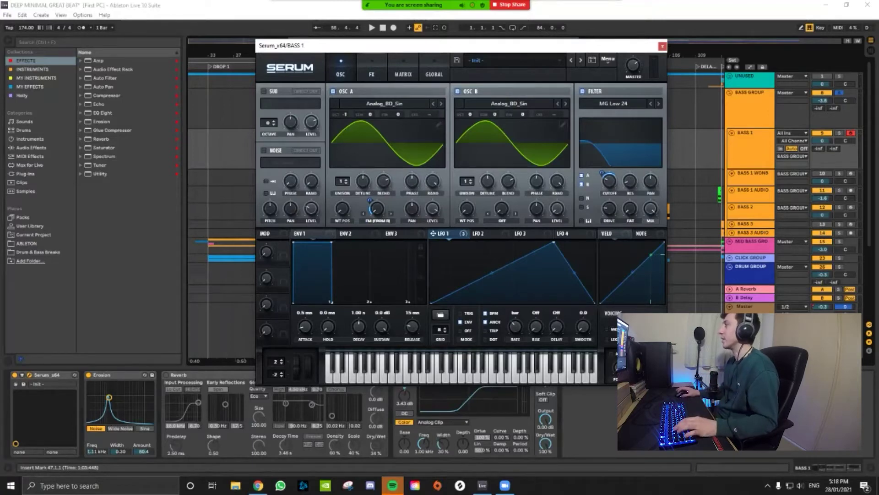
key(d)
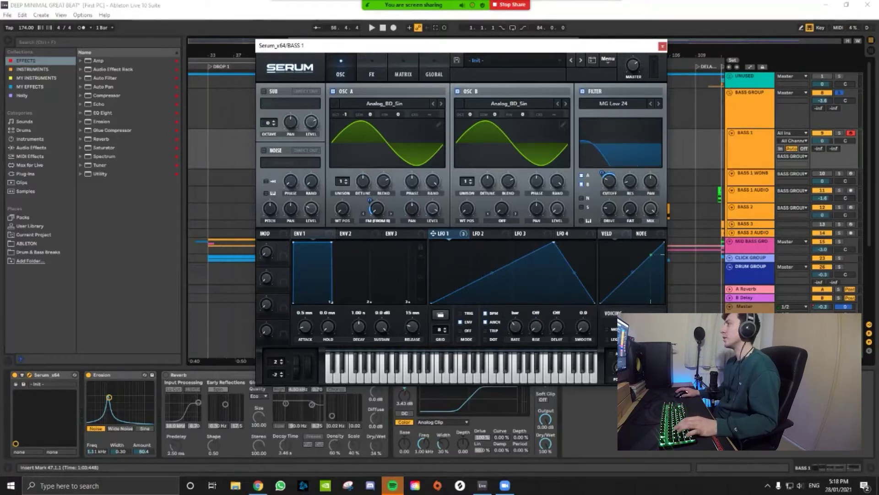
key(d)
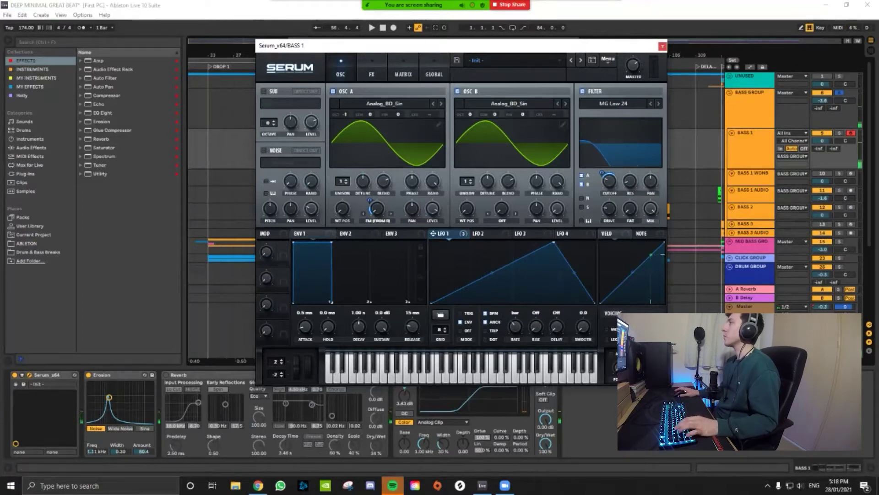
key(ctrl+alt+p)
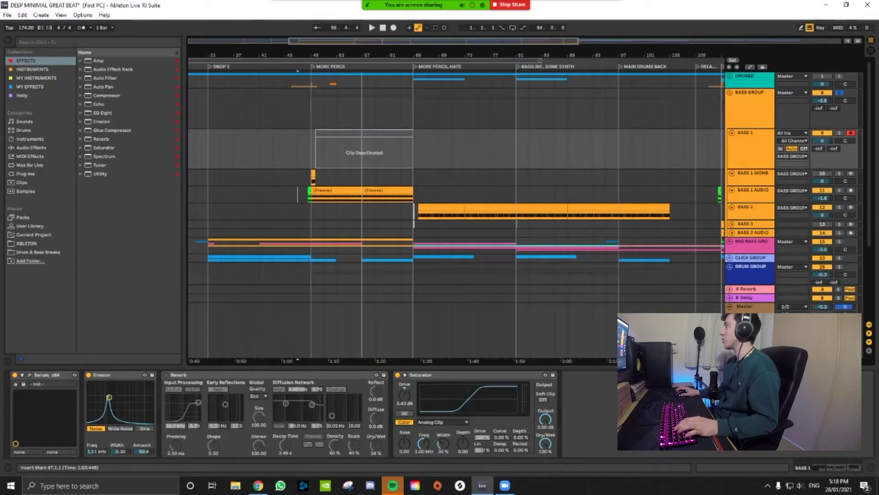
Find the BASS 2 part in the arrangement and show the BASS 2 track's device chain
scroll(456, 202, down, 1)
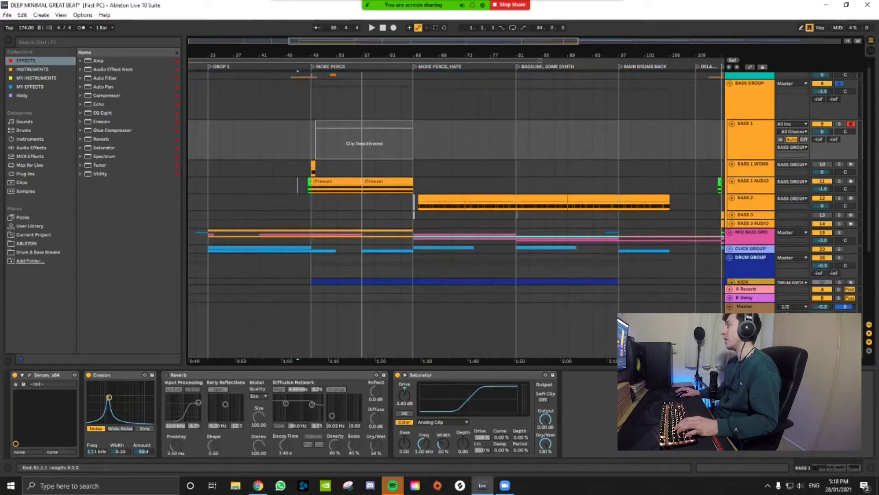
scroll(457, 202, down, 3)
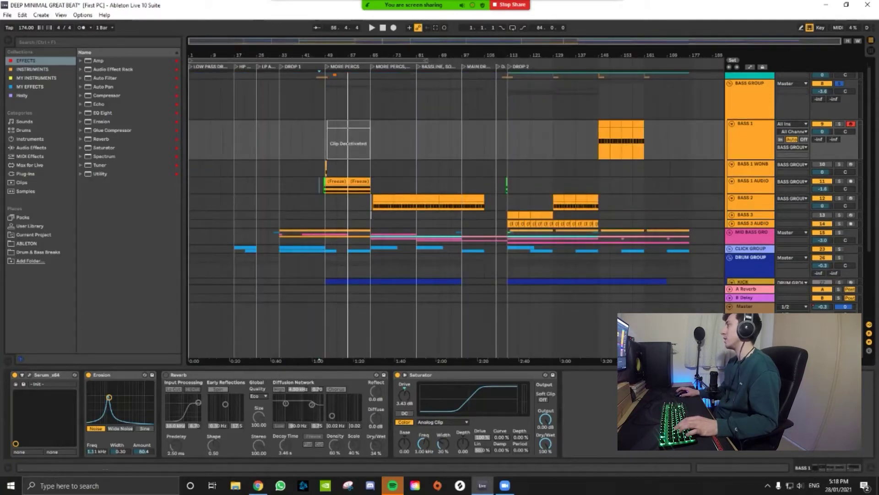
key(Down)
key(Down)
key(Down)
key(Down)
key(Down)
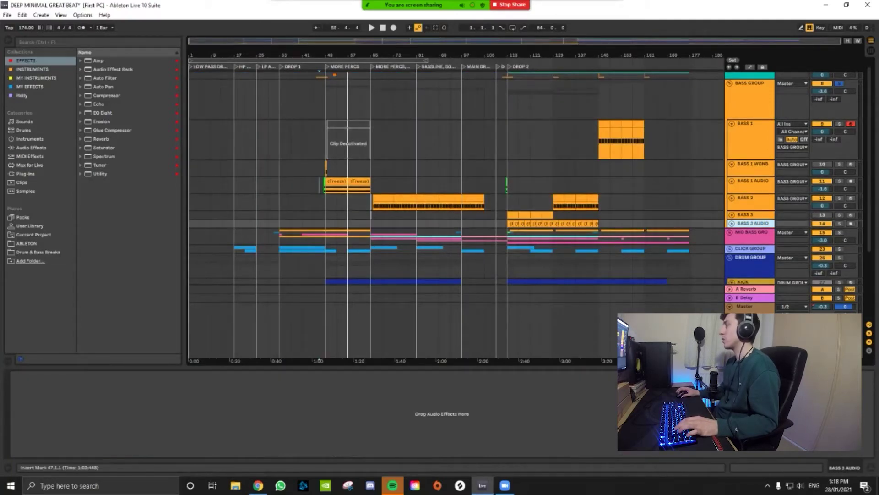
scroll(381, 202, up, 5)
scroll(381, 201, down, 2)
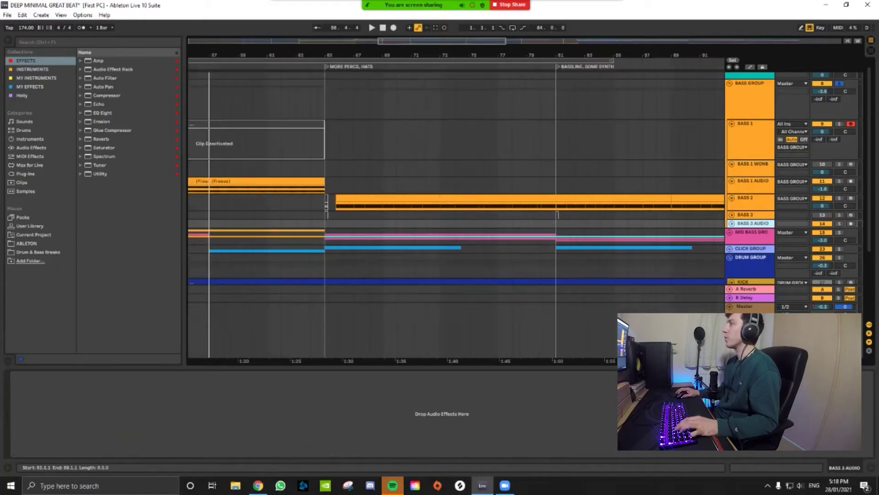
key(Up)
key(Up)
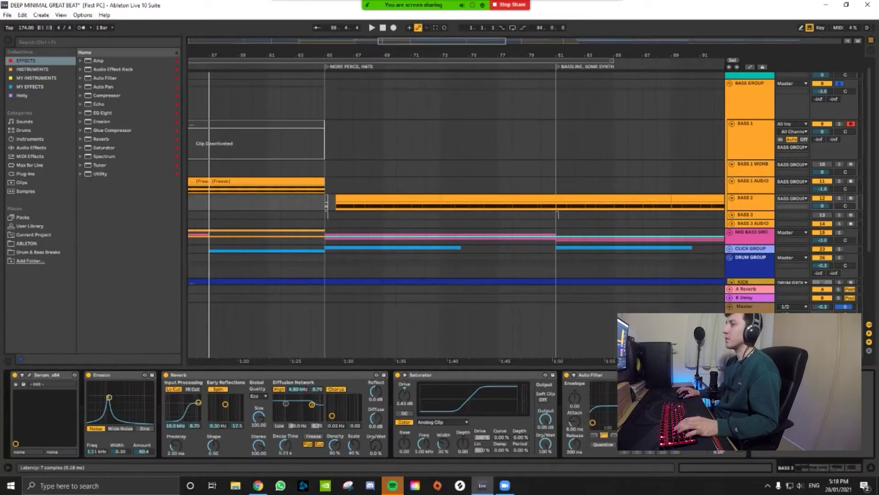
Open the Serum instrument on BASS 2, move its window off the track controls and arm the BASS 2 track
click(29, 374)
drag(656, 45, 432, 41)
click(750, 198)
click(851, 198)
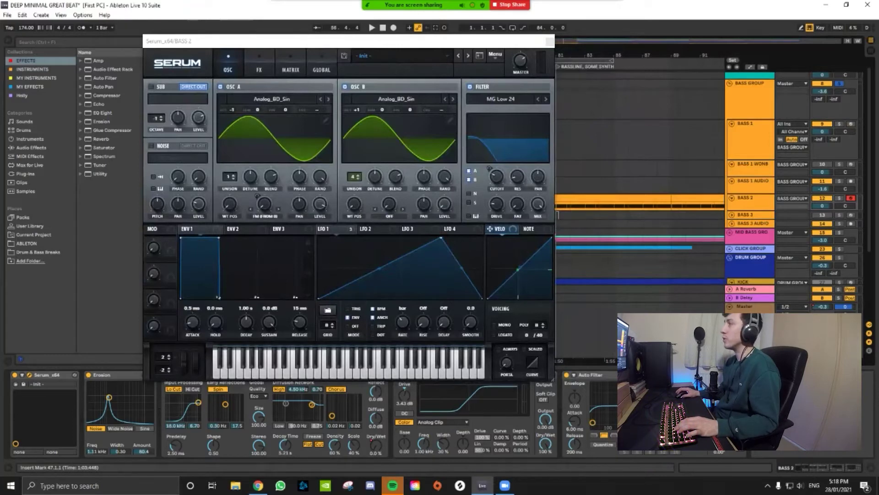
Examine the distortion and oscillator settings of the BASS 2 Serum patch while playing notes, and hide the plug-in window
click(259, 66)
key(d)
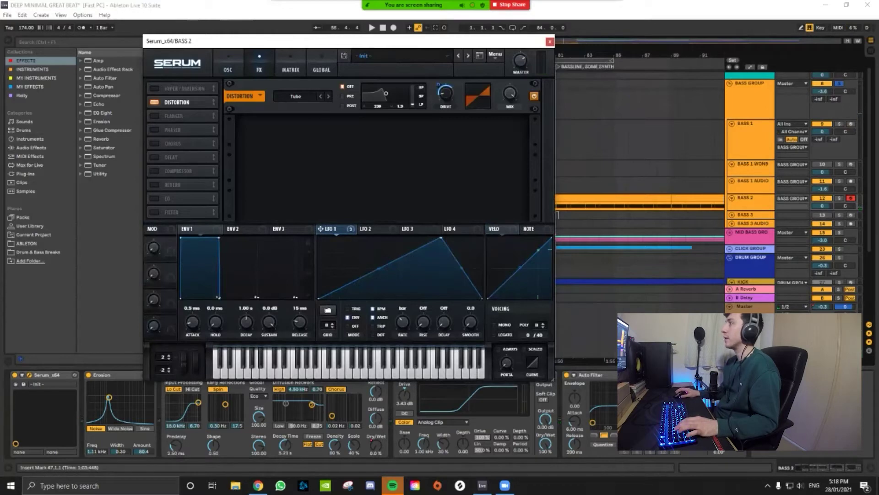
click(228, 67)
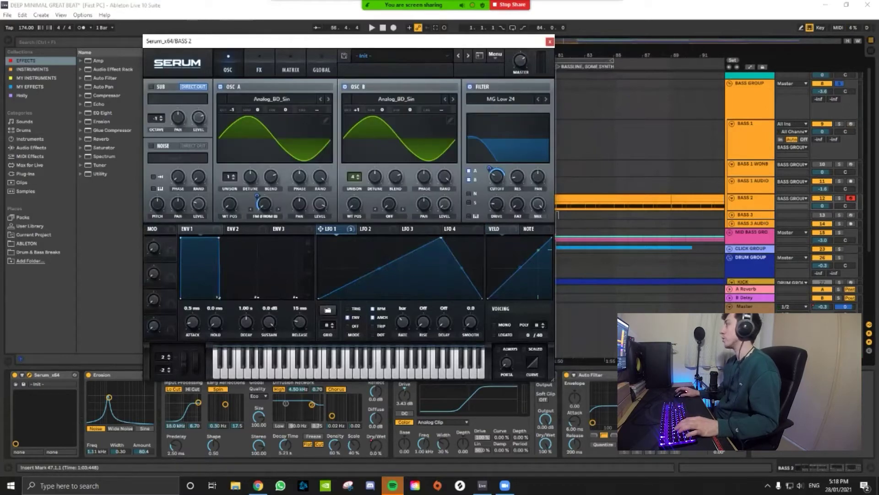
key(d)
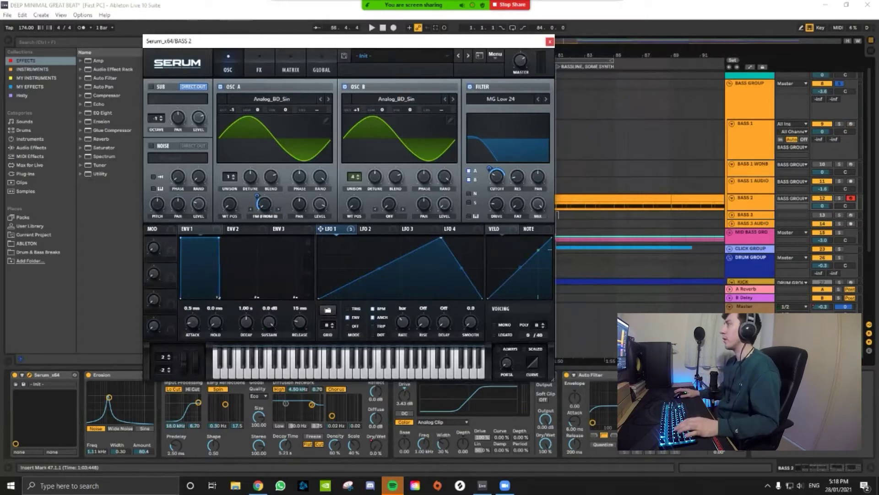
key(ctrl+alt+p)
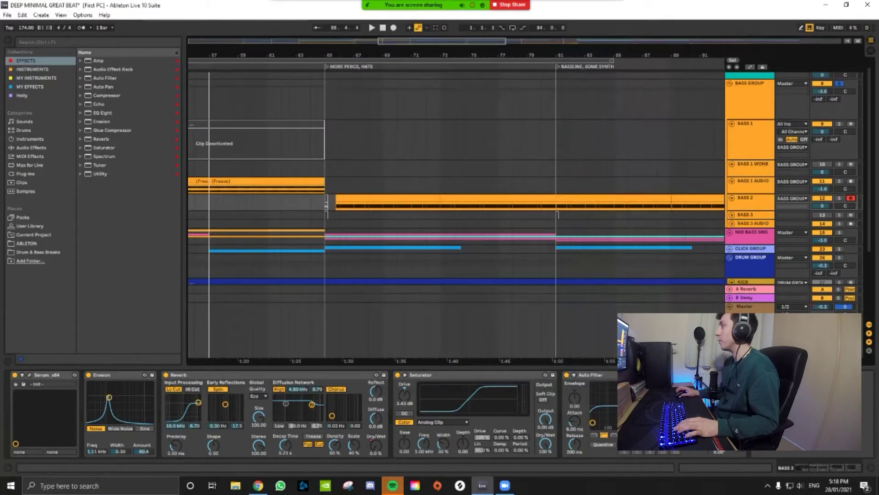
Add a Spectrum to the end of the BASS GROUP's device chain and expand its display
click(750, 92)
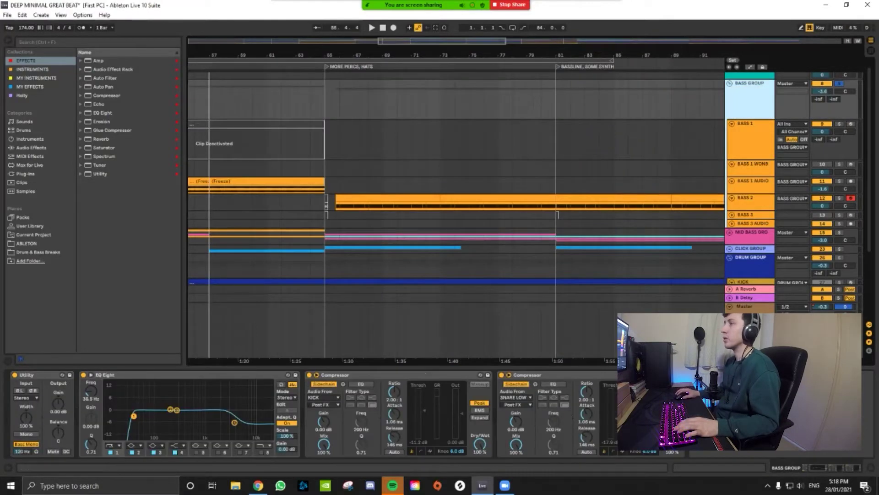
click(104, 156)
drag(104, 156, 774, 408)
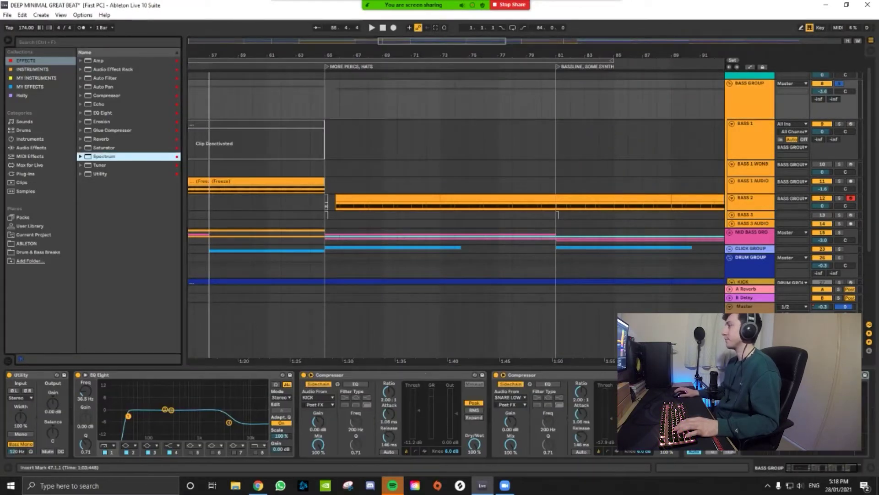
click(696, 374)
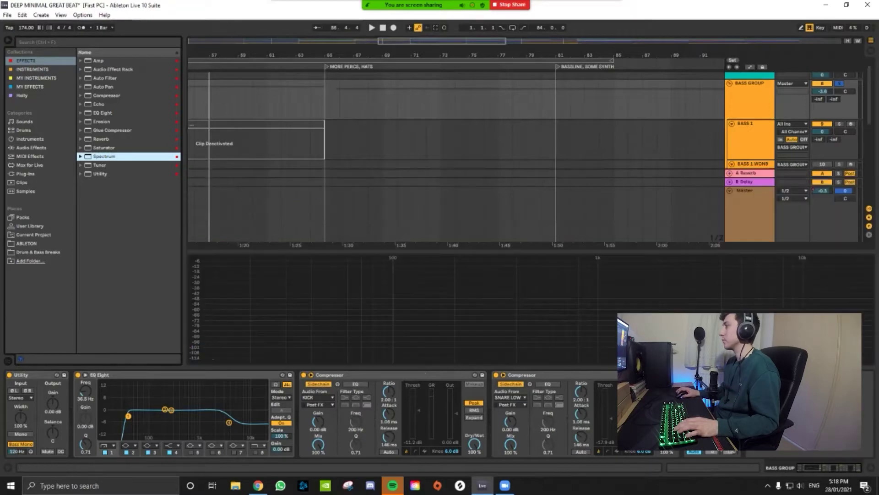
Arm the BASS 1 track and examine its sound on the BASS GROUP's spectrum while playing a note
click(851, 124)
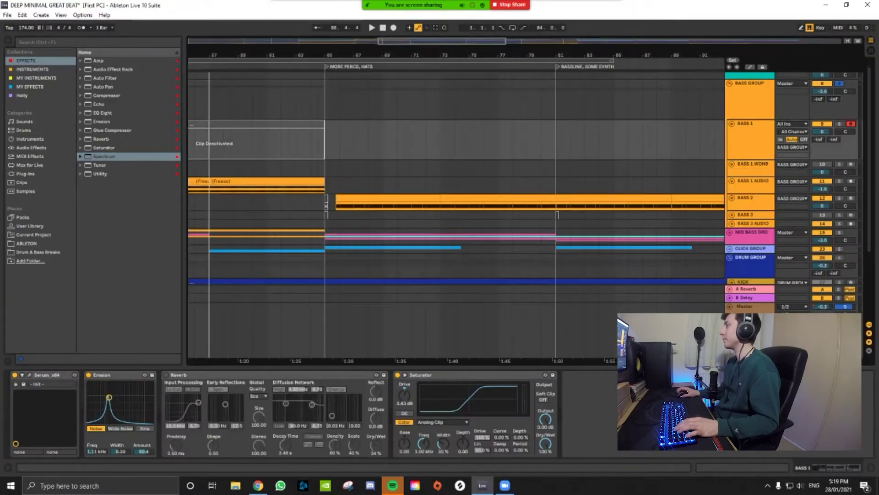
click(750, 92)
key(d)
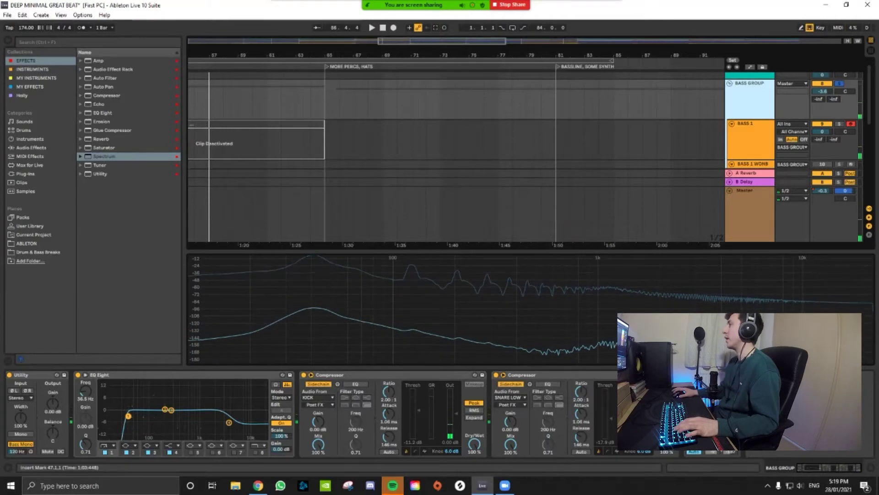
Arm the BASS 2 track, examine its sound on the BASS GROUP's spectrum while playing, and collapse the expanded display
scroll(456, 124, down, 4)
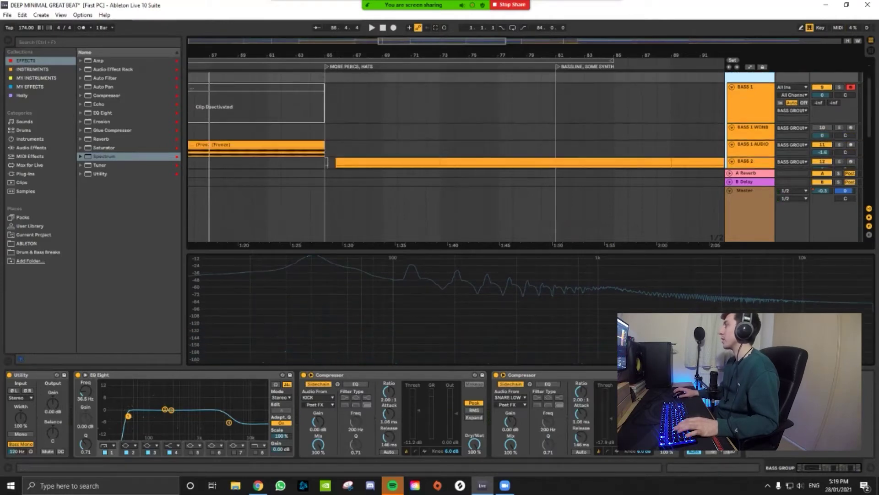
click(751, 161)
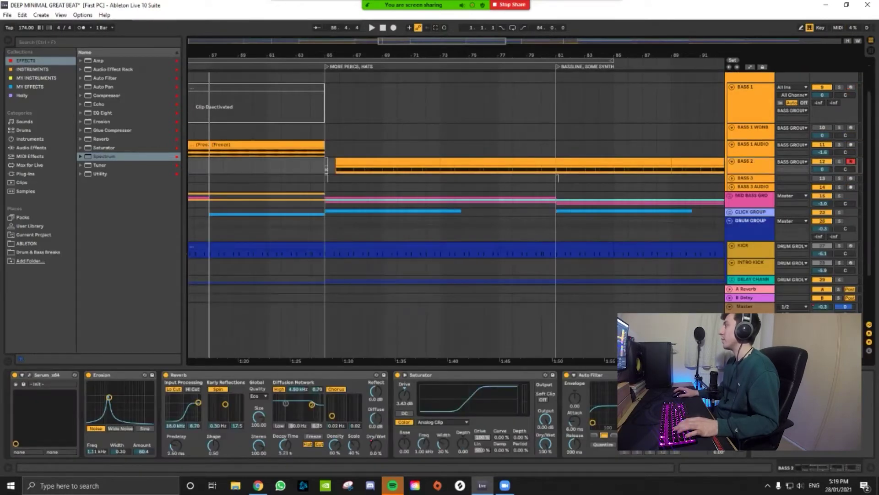
scroll(456, 137, up, 4)
click(750, 83)
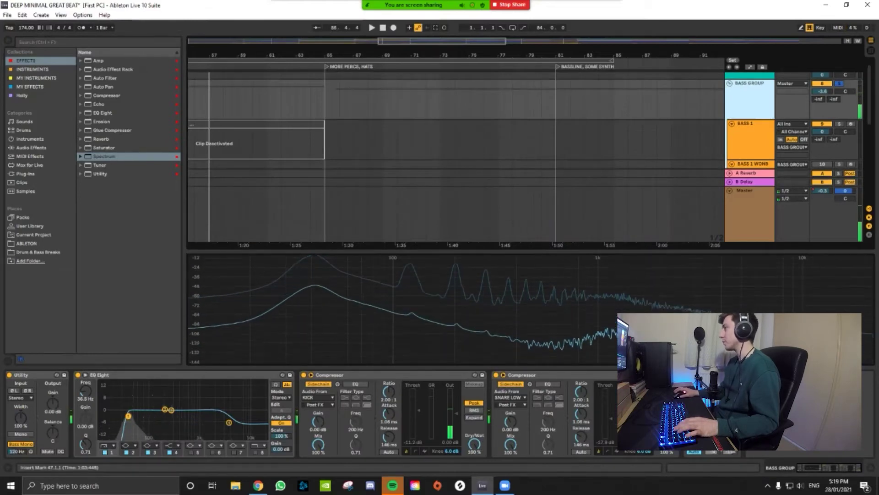
click(696, 375)
Play the BASS 2 part from bar 63, first with the bass alone and again together with the drums
key(w)
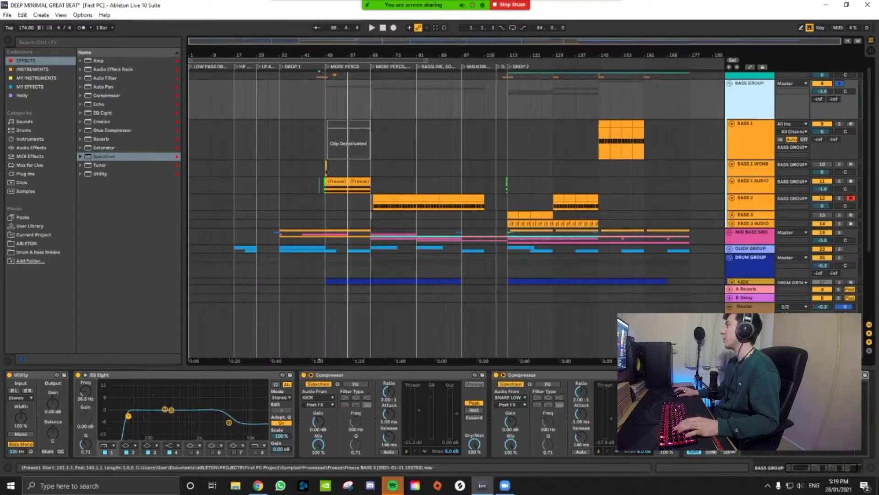
scroll(359, 183, up, 4)
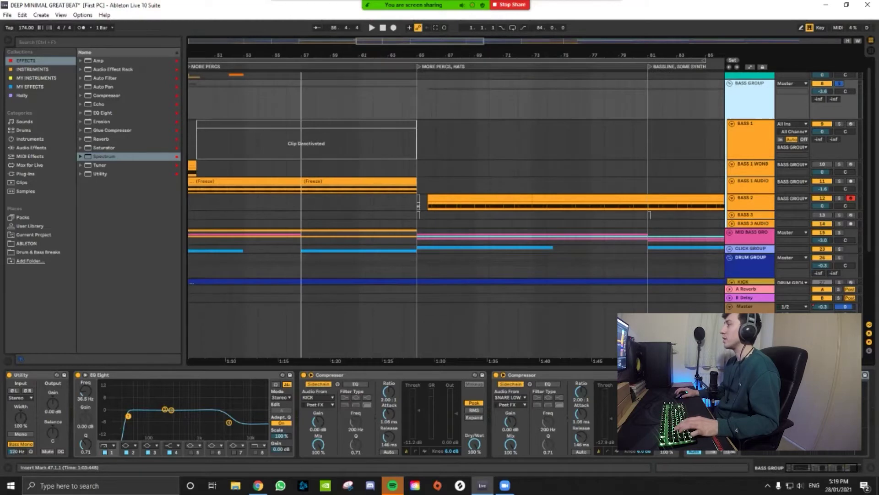
scroll(384, 202, down, 2)
click(384, 202)
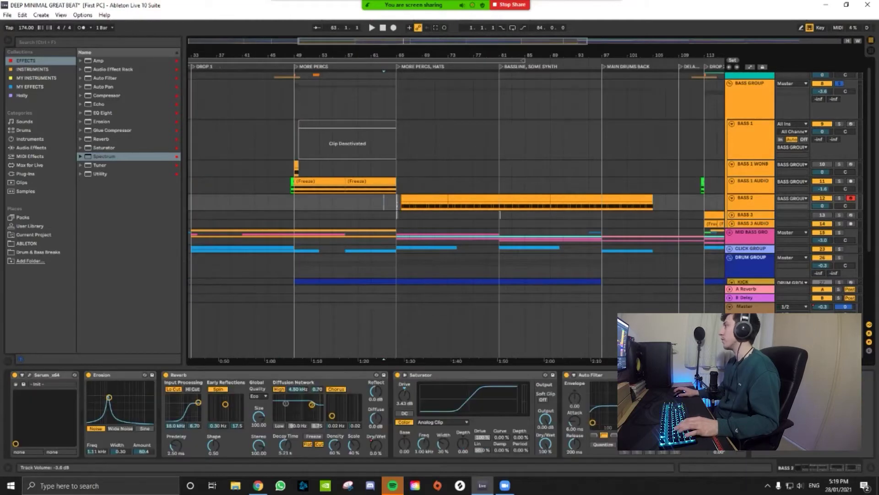
key(space)
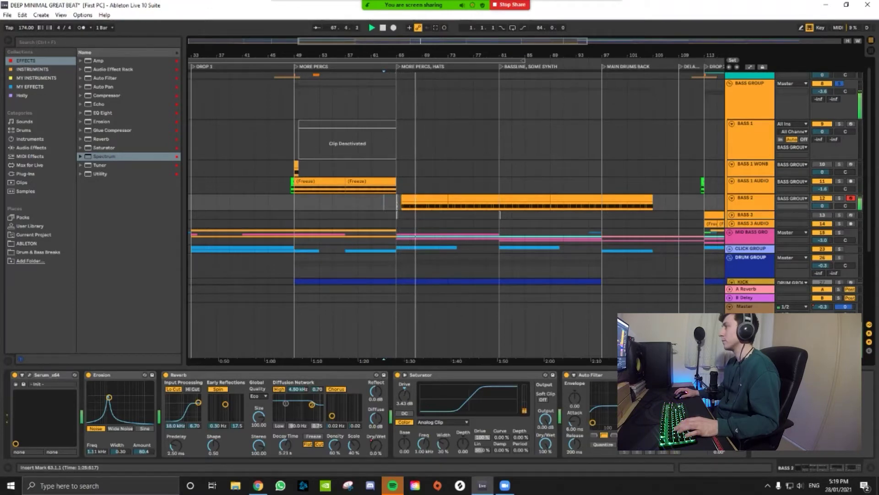
key(space)
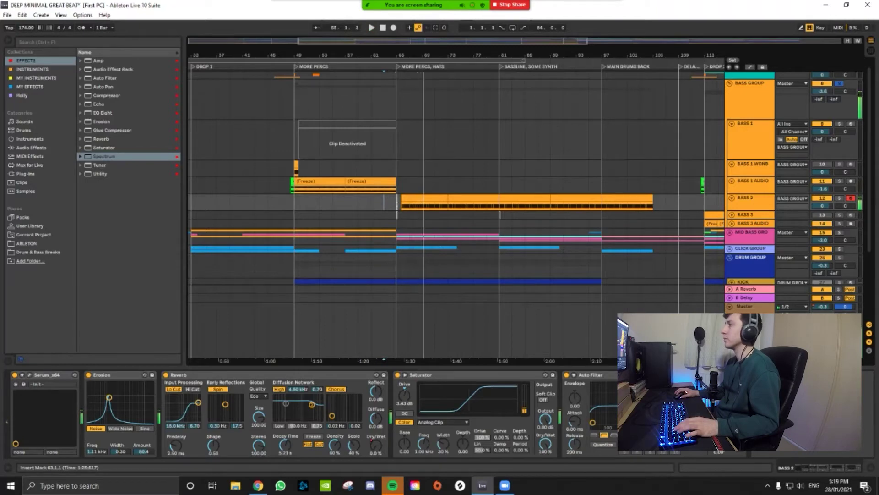
key(space)
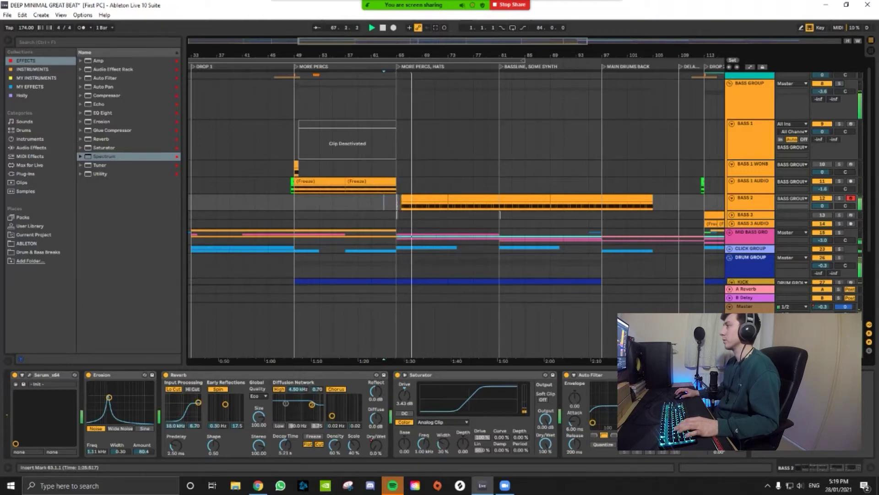
key(space)
Open the Serum instrument on BASS 3, examine its effects and oscillator pages, and close its window
scroll(385, 201, down, 4)
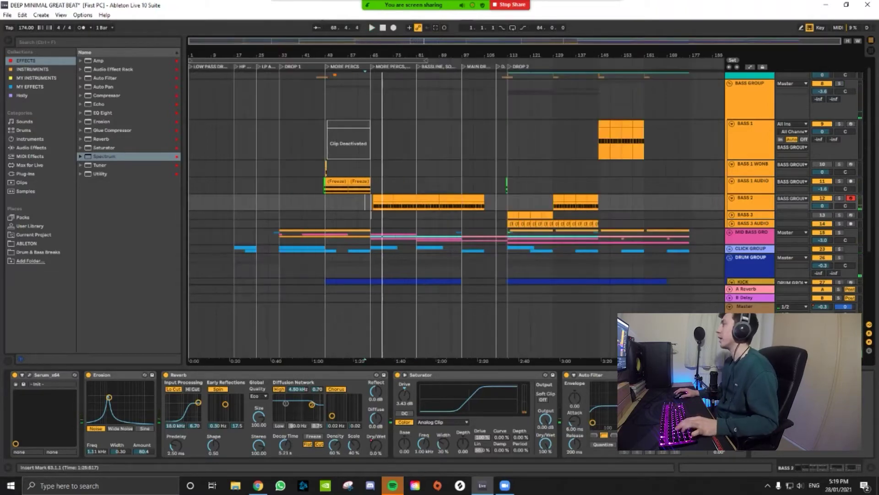
key(Down)
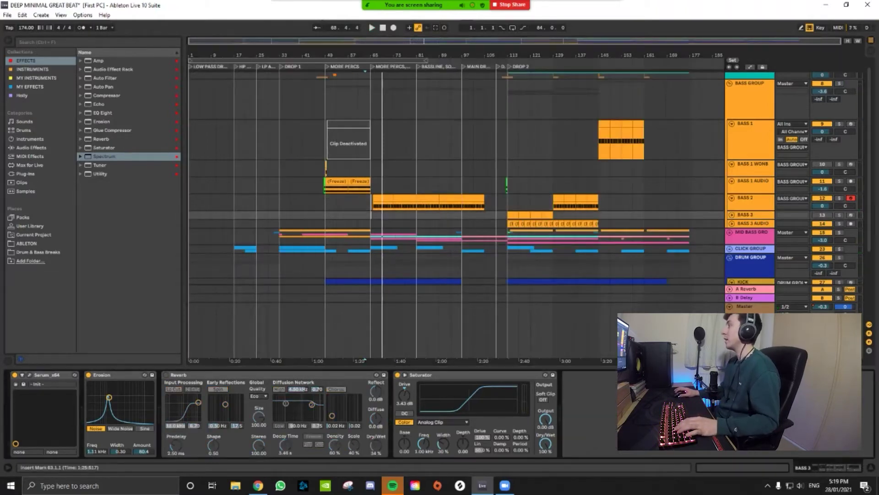
click(29, 374)
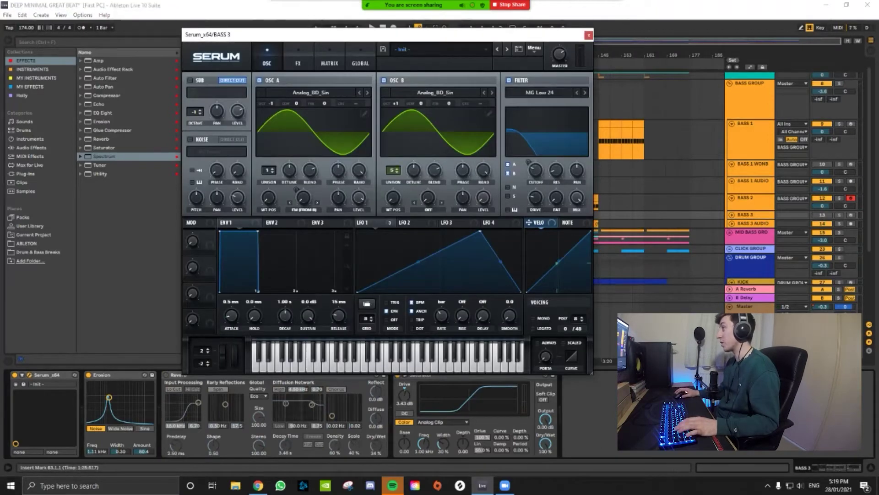
click(298, 59)
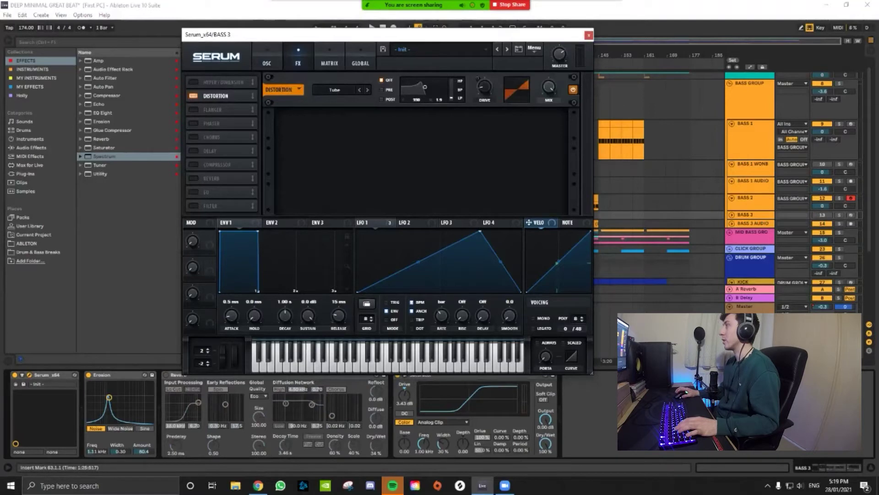
click(267, 60)
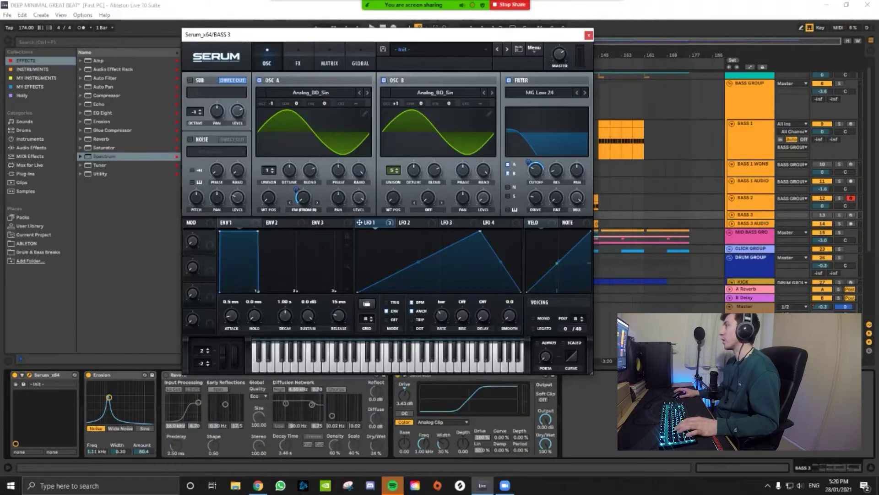
click(589, 36)
Fold the BASS GROUP and examine its Utility and kick-sidechained Compressor, comparing its chain with the mid bass group's
click(730, 92)
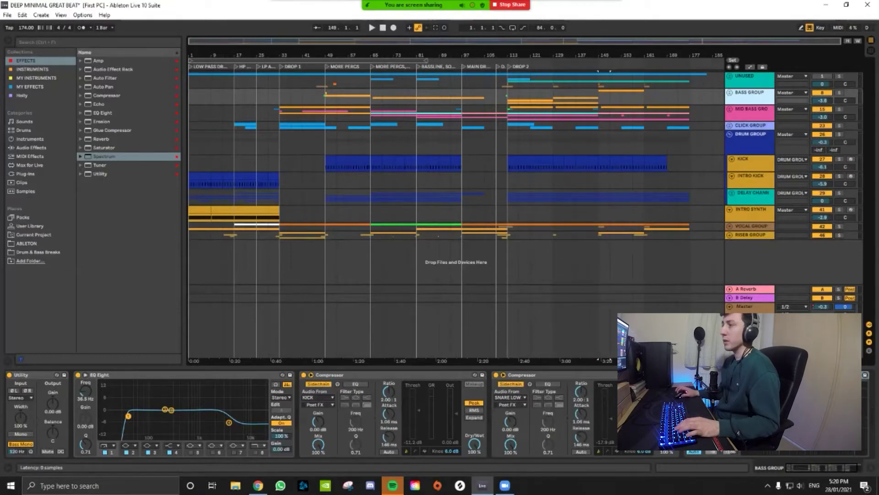
click(21, 374)
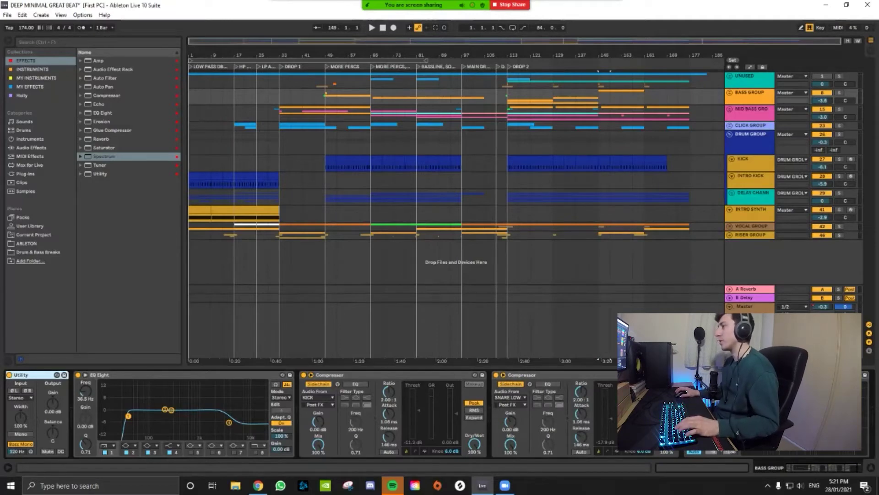
click(751, 109)
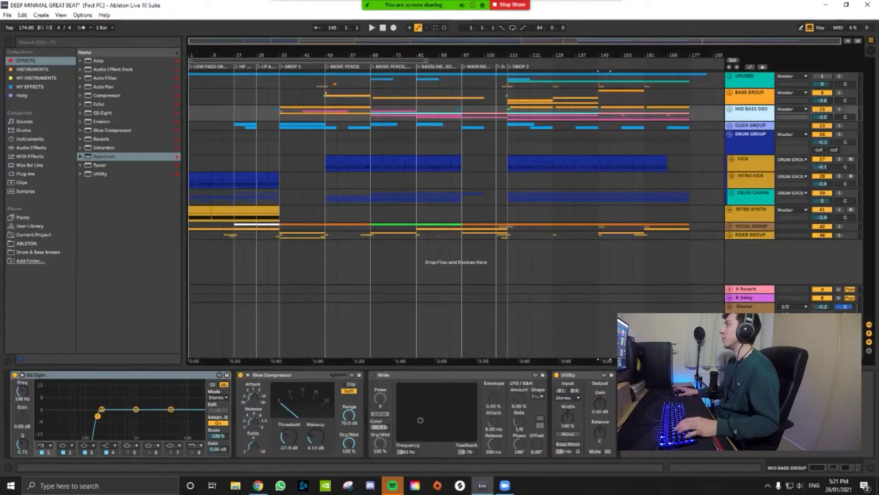
click(750, 92)
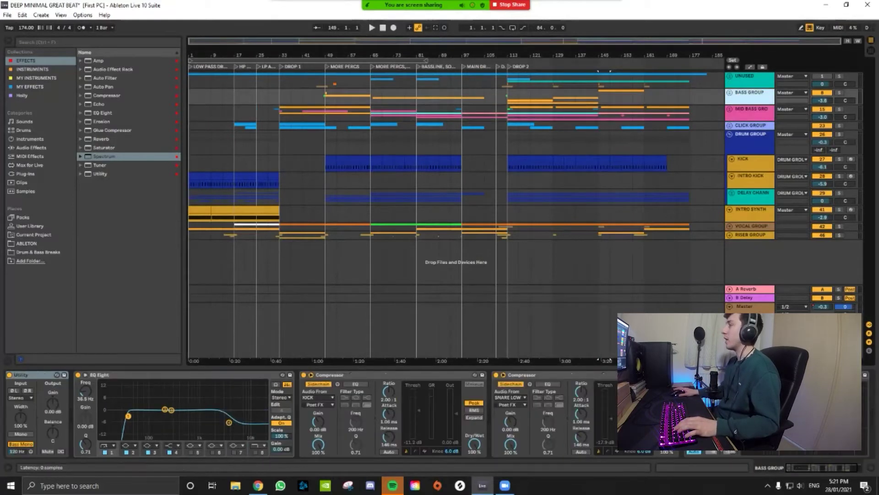
click(366, 375)
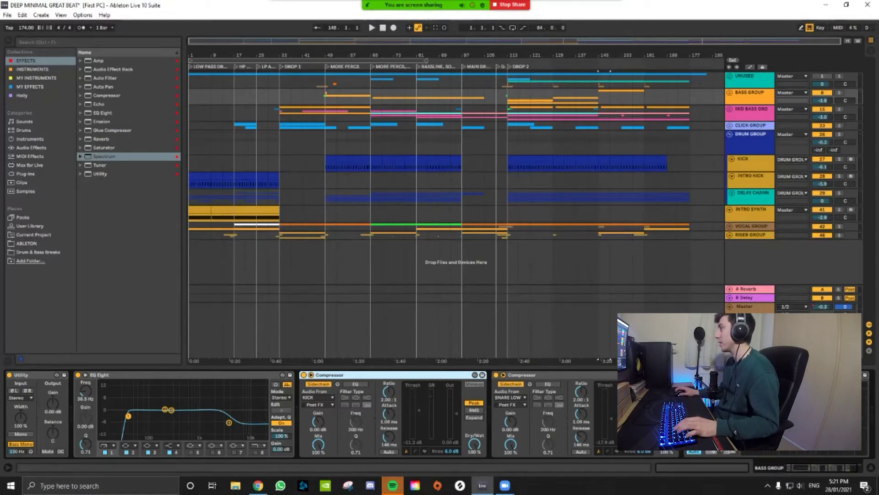
click(749, 92)
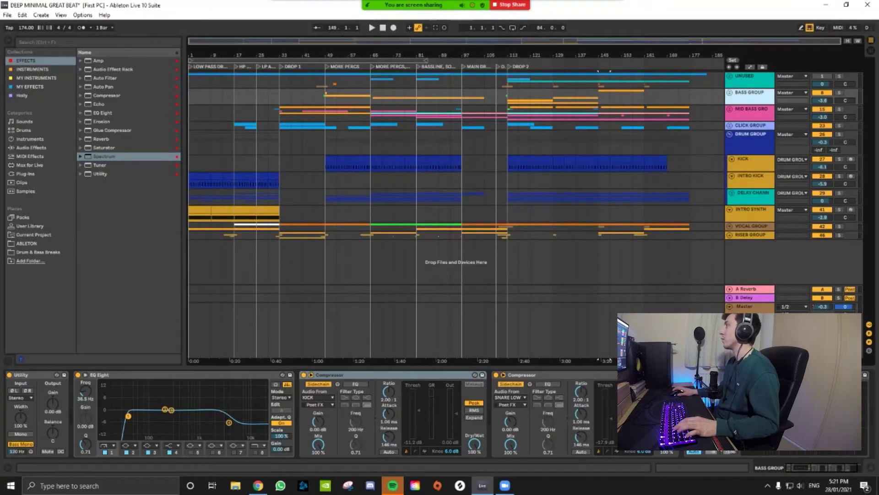
Unfold the BASS GROUP to review the BASS 1 and BASS 2 device chains, and fold it again
click(729, 92)
click(746, 133)
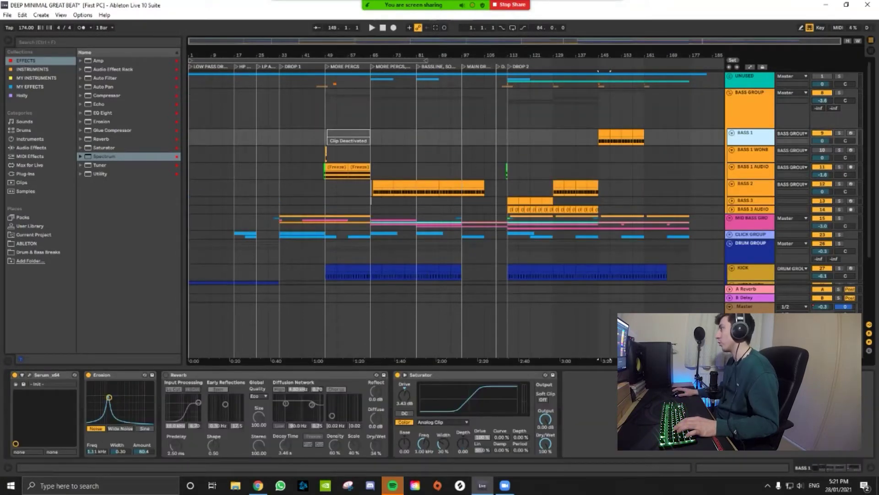
click(746, 183)
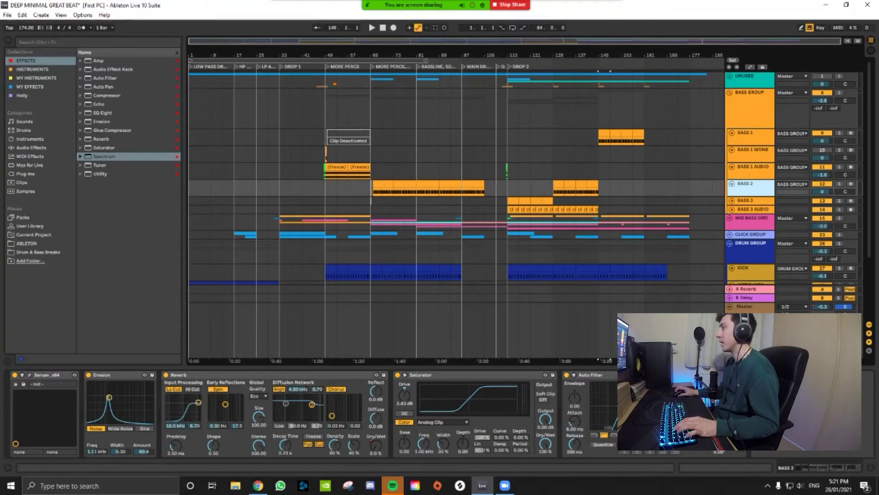
scroll(458, 179, down, 2)
scroll(458, 179, up, 2)
click(729, 92)
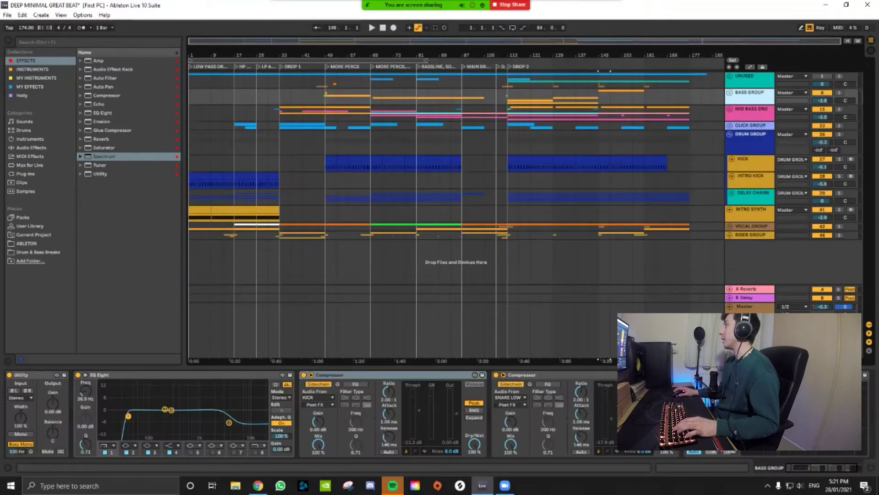
Unfold the mid bass group and solo it together with the BASS GROUP
click(751, 109)
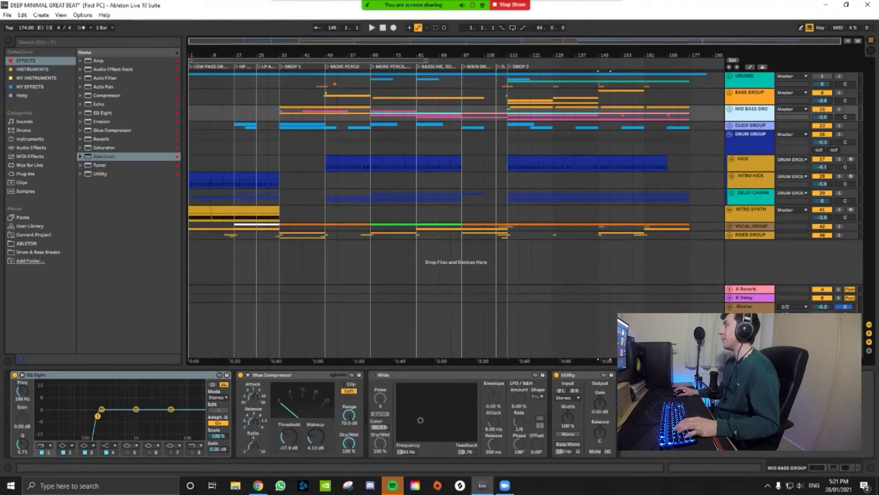
click(730, 109)
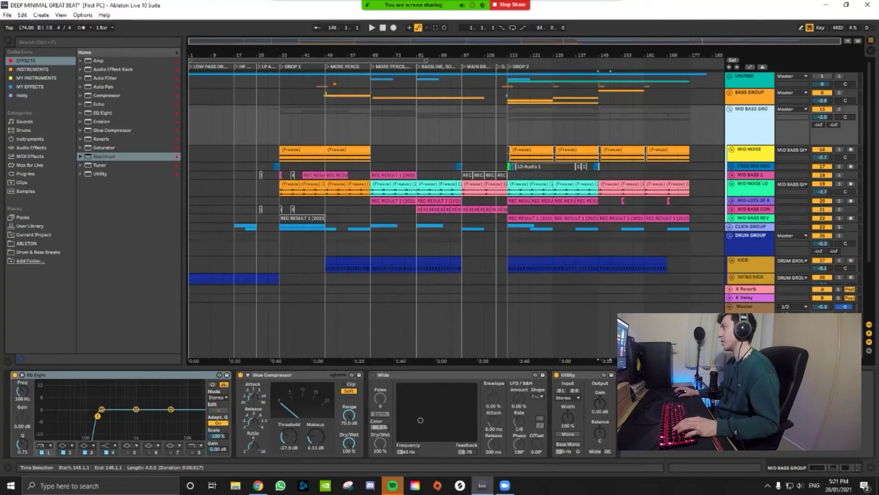
click(751, 93)
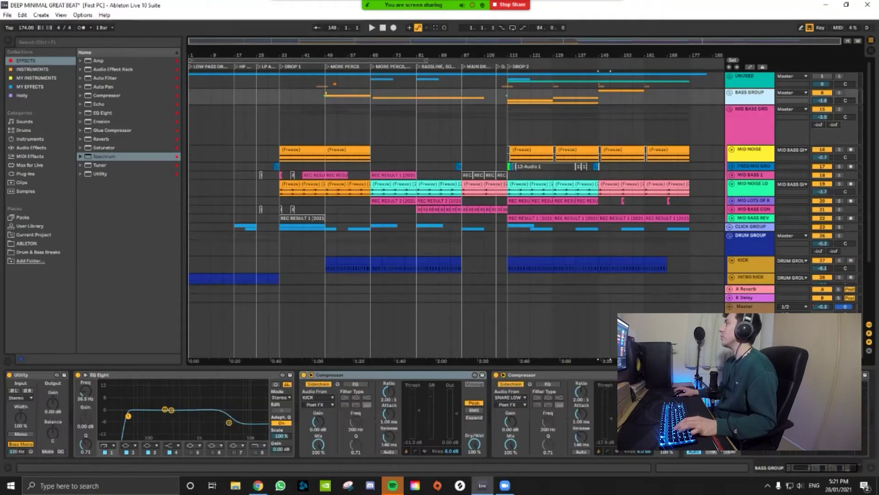
click(839, 93)
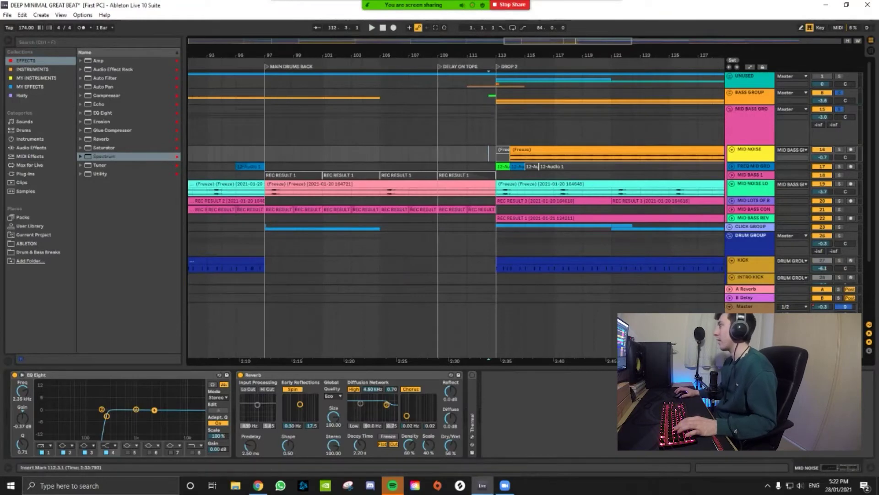
Play the soloed bass groups from just before the DROP 2 marker and unfold the MID LOTS OF R track
key(space)
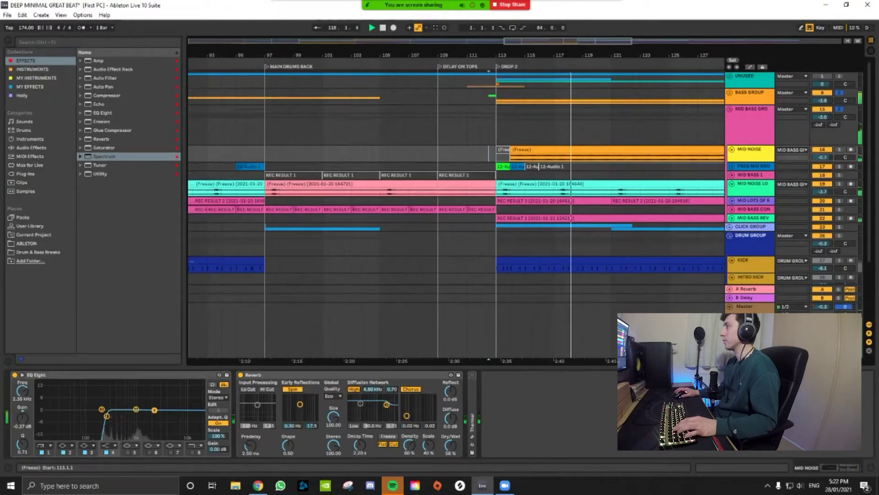
key(minus)
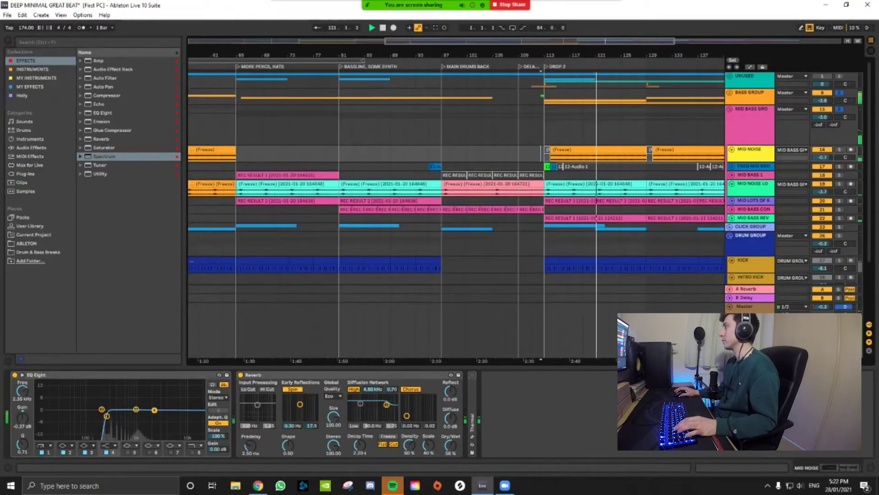
click(732, 201)
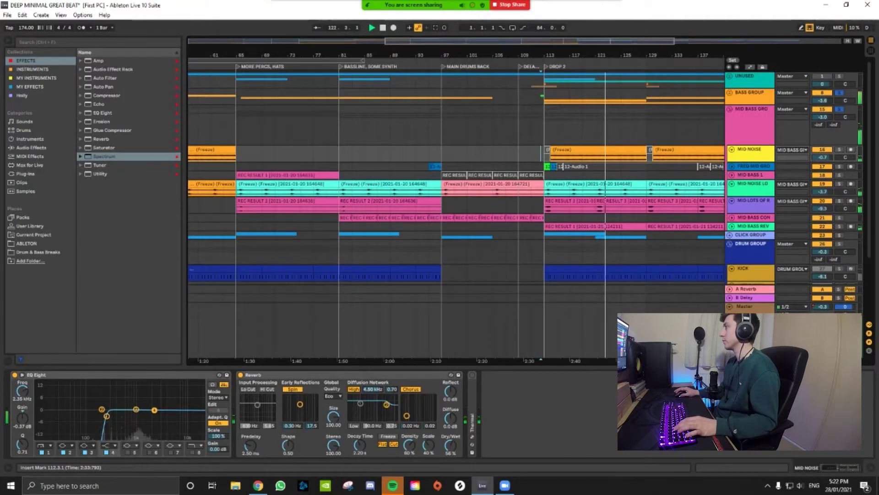
Unfold the MID BASS REV track, stop playback and examine the mid bass group's device chain
click(731, 226)
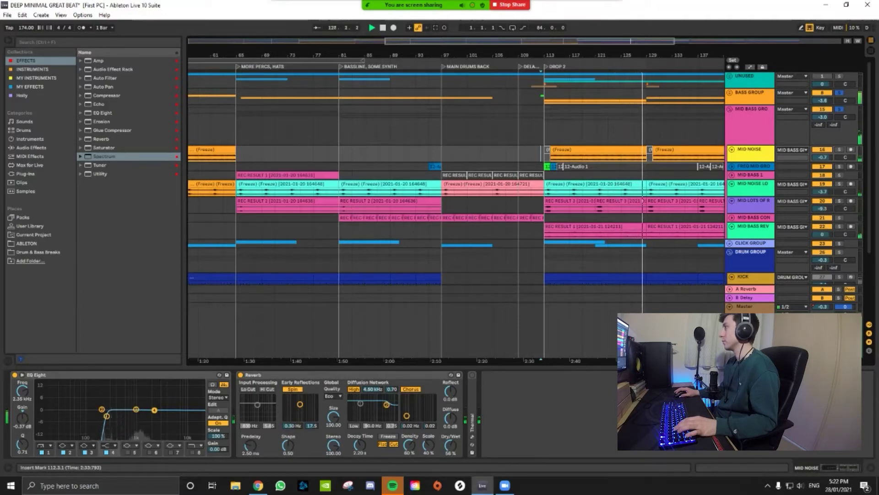
key(space)
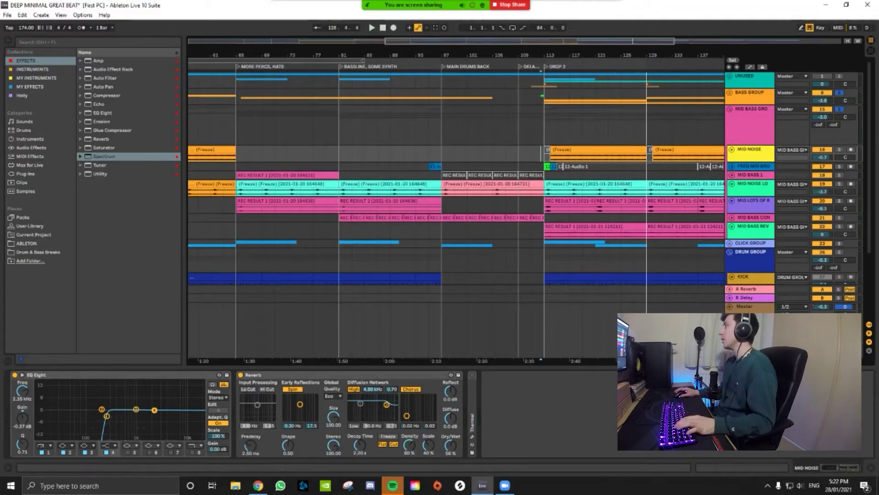
key(Up)
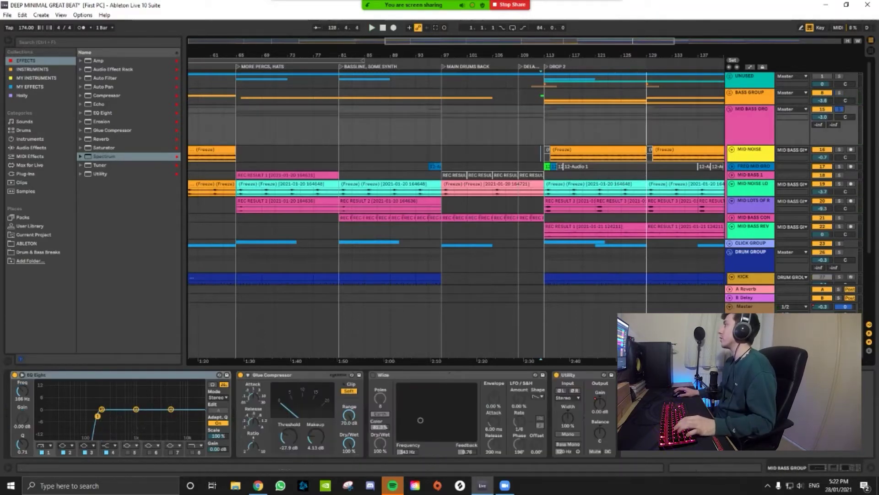
Select the MID NOISE LOUD clip at the DROP 2 marker and play the soloed mid bass group from there
scroll(550, 184, up, 2)
click(550, 184)
key(space)
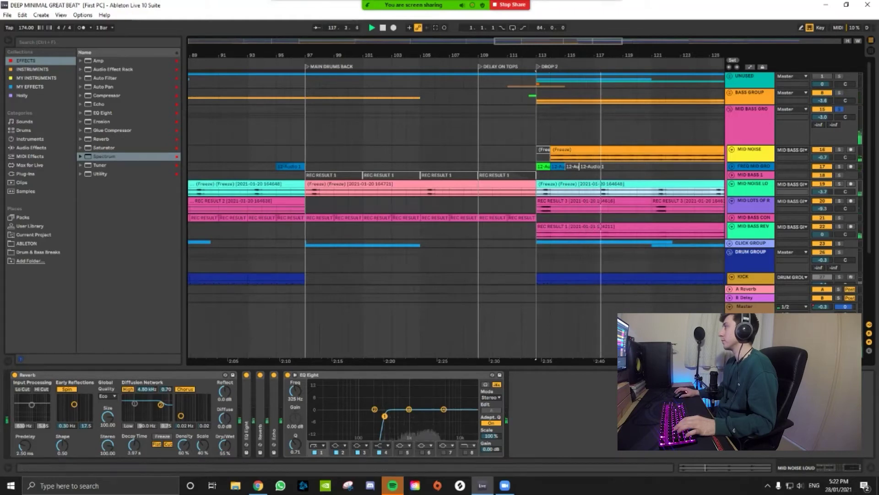
key(space)
Solo the MID NOISE track and unfold the BASS GROUP to show its tracks
click(839, 150)
scroll(609, 167, down, 2)
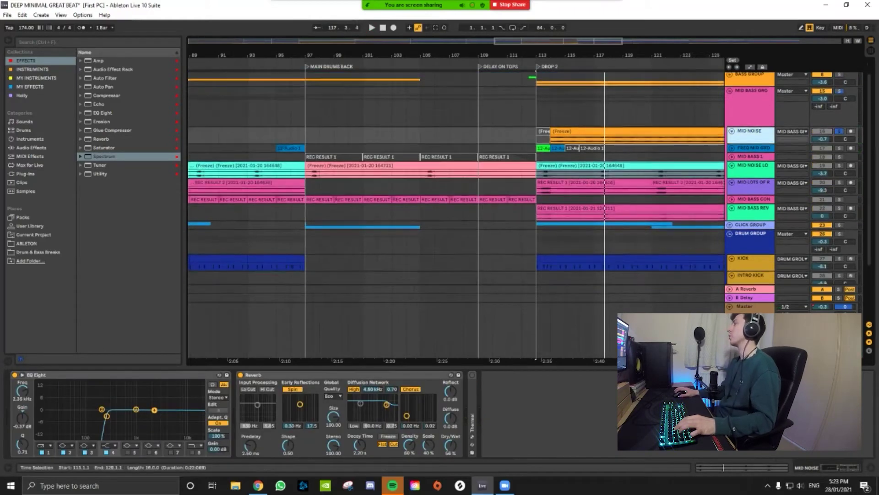
scroll(630, 148, down, 5)
scroll(630, 147, up, 2)
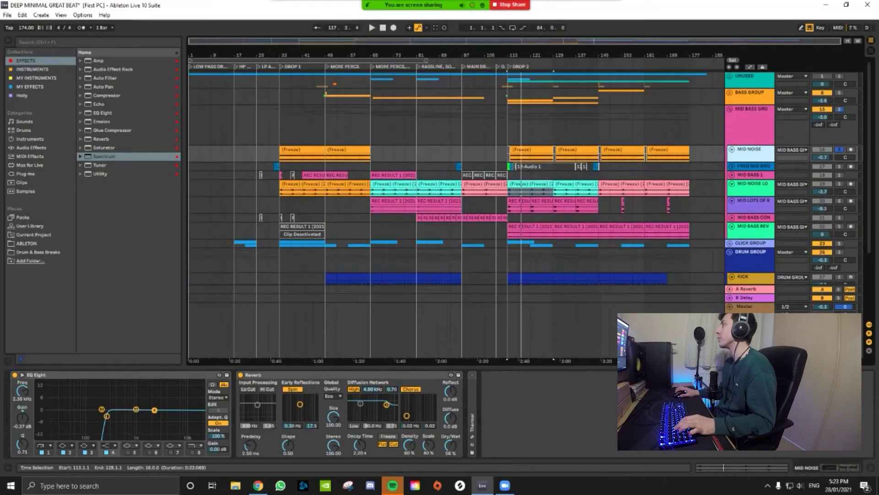
click(750, 92)
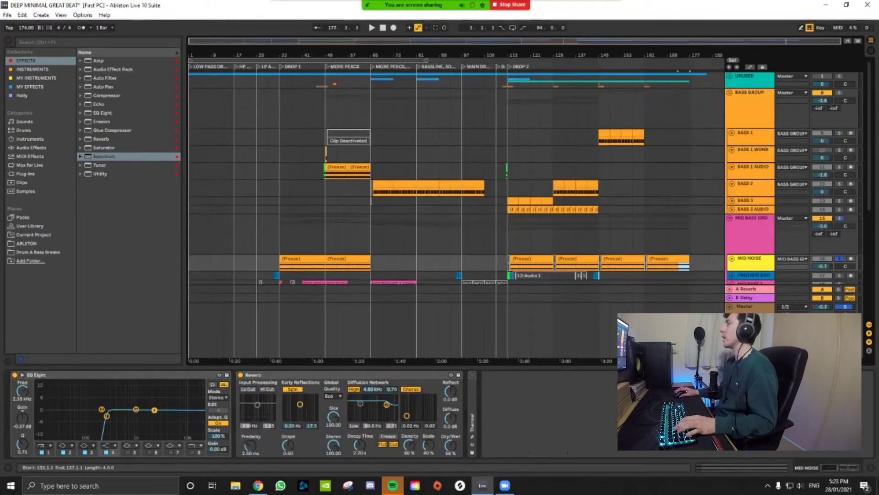
Copy a one-bar piece of the frozen BASS 1 AUDIO clip to bar 185 and play it with the track soloed
scroll(456, 179, down, 3)
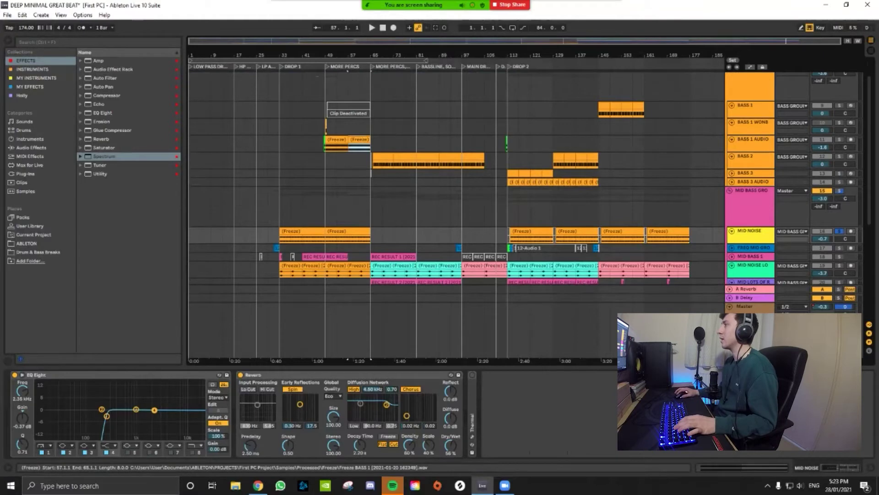
key(ctrl+d)
drag(701, 139, 701, 139)
scroll(701, 139, up, 5)
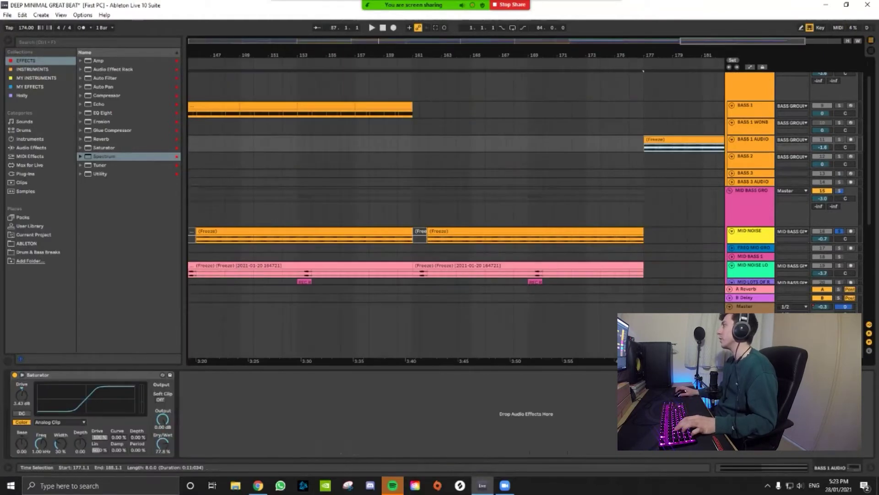
drag(644, 55, 518, 59)
key(ctrl+z)
scroll(456, 206, up, 1)
click(839, 148)
key(space)
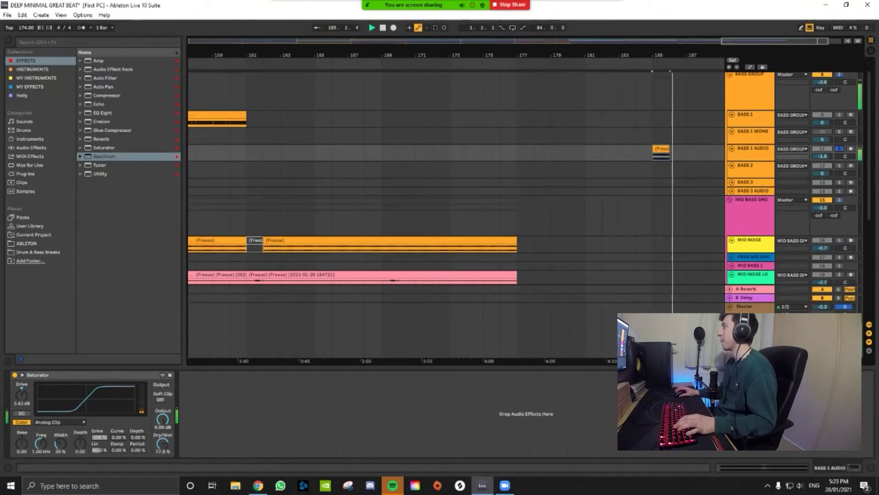
Insert an audio track below BASS 1 AUDIO, set its input to BASS 1 AUDIO and arm it for recording
key(ctrl+t)
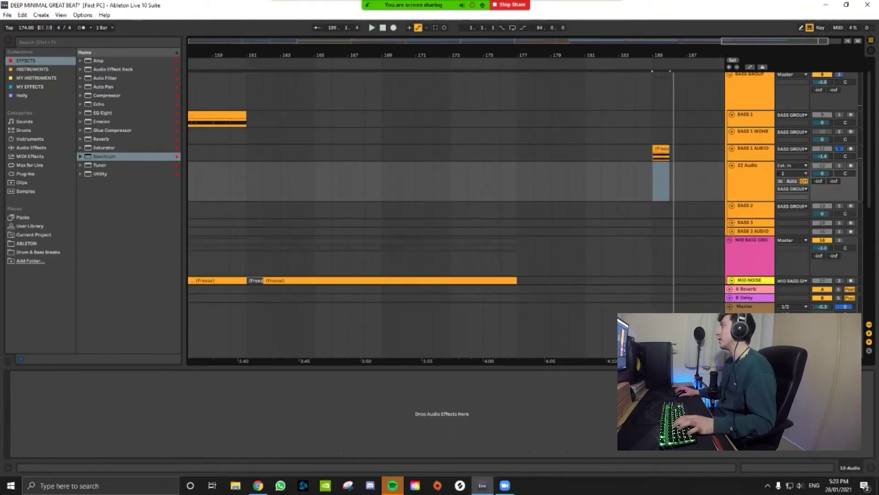
scroll(679, 181, up, 3)
scroll(678, 181, up, 3)
click(752, 149)
click(750, 174)
click(793, 166)
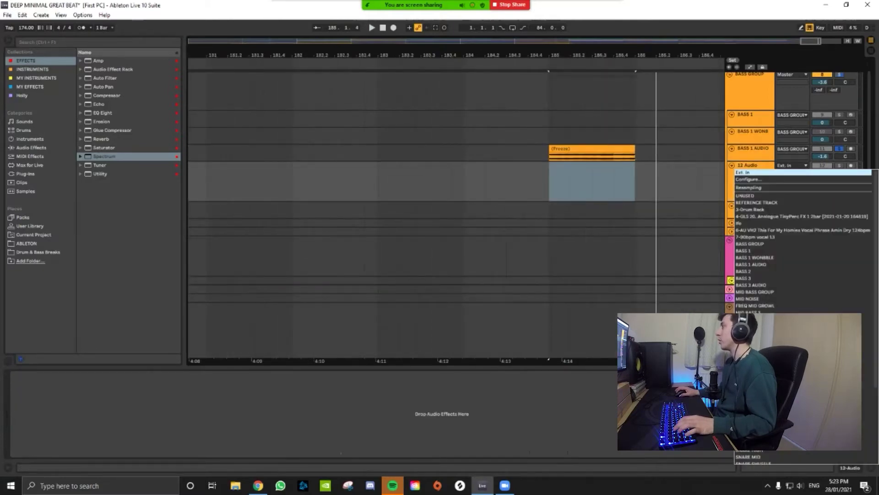
click(779, 188)
click(792, 165)
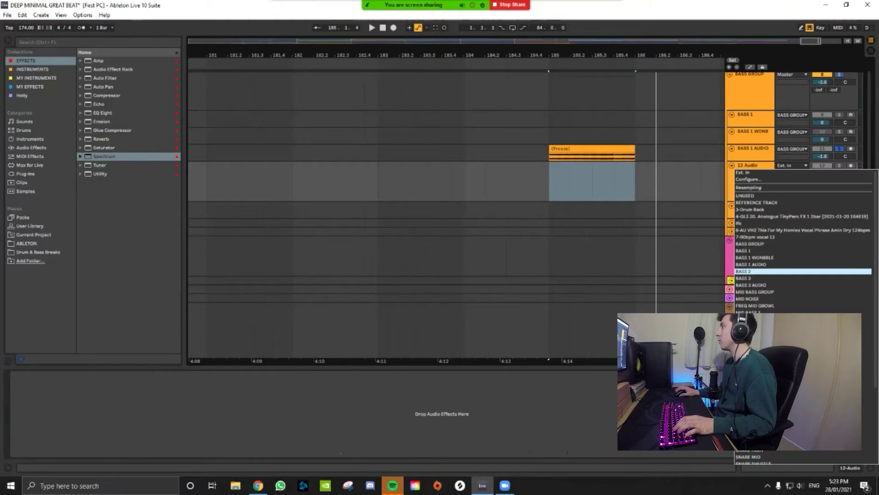
click(751, 264)
click(851, 165)
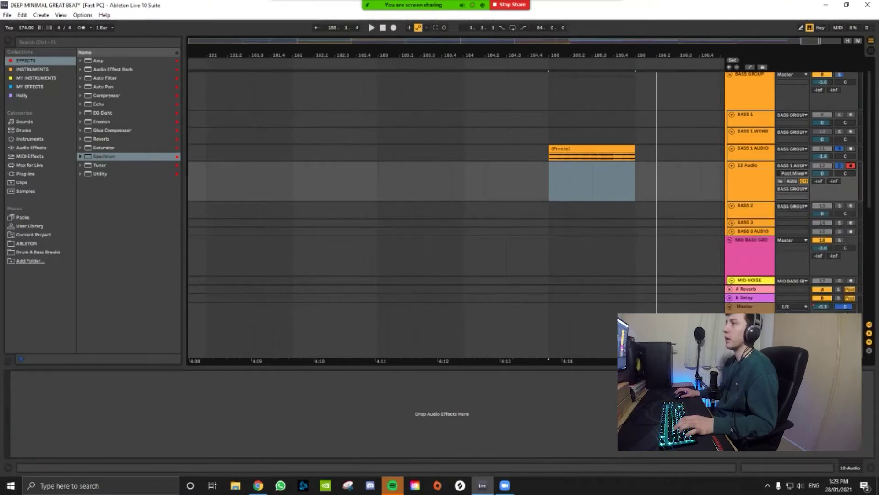
Add a Reverb after the Saturator on BASS 1 AUDIO, with Spin, High and Chorus off and a 2.76 s decay time
click(102, 139)
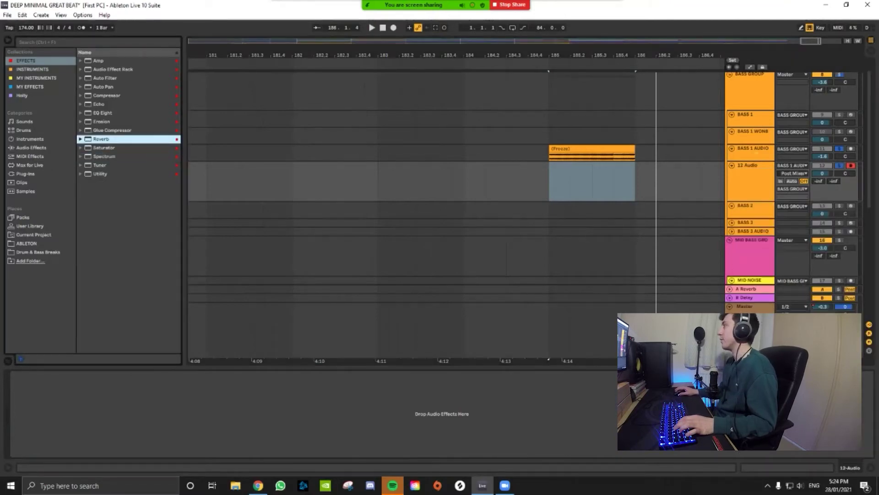
drag(102, 139, 591, 153)
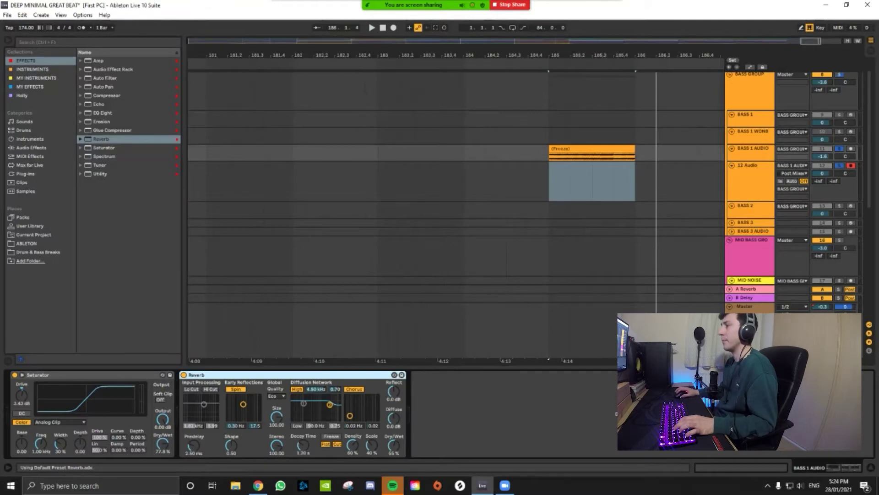
click(236, 389)
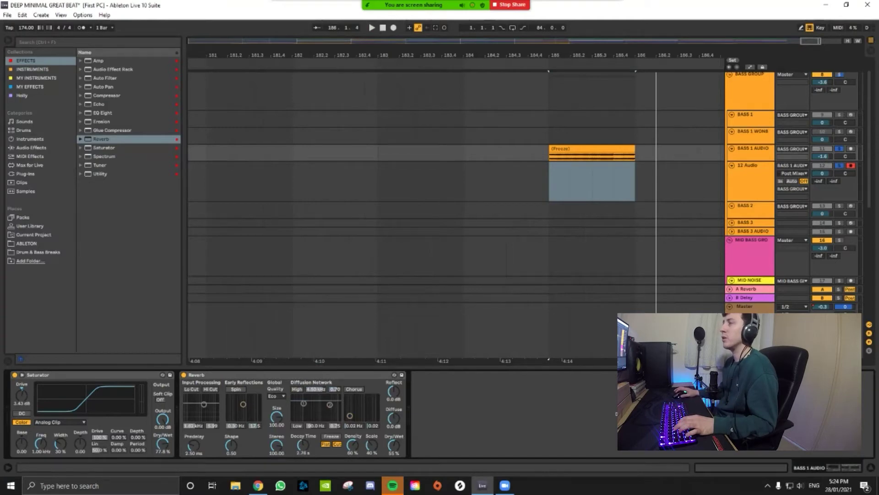
Add an Auto Pan after the Reverb with a tempo-synced rate and an amount of about 89%, and play the copied bar
drag(103, 87, 423, 389)
click(445, 448)
drag(445, 421, 445, 406)
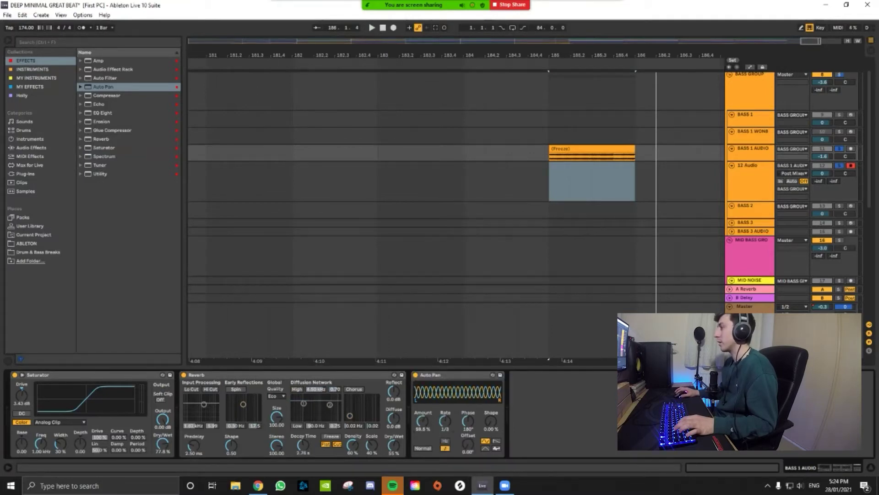
key(space)
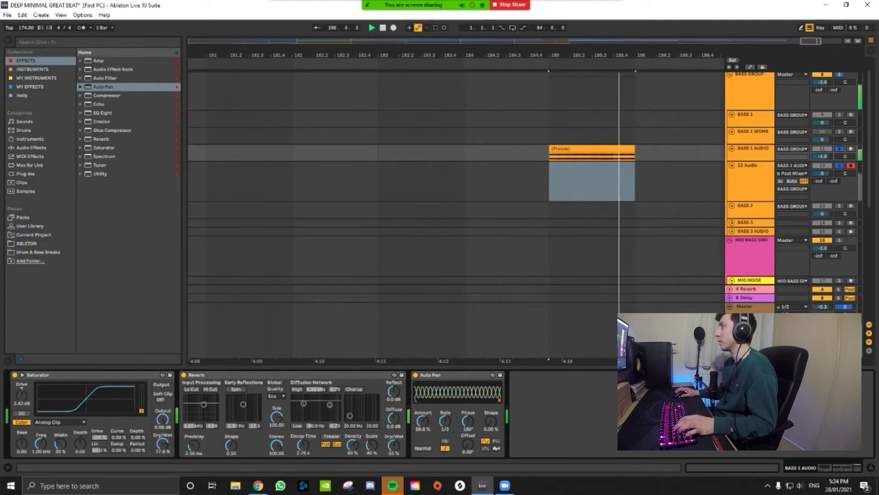
Insert an EQ Eight with a low cut between the Saturator and the Reverb, and play the result
drag(102, 113, 181, 408)
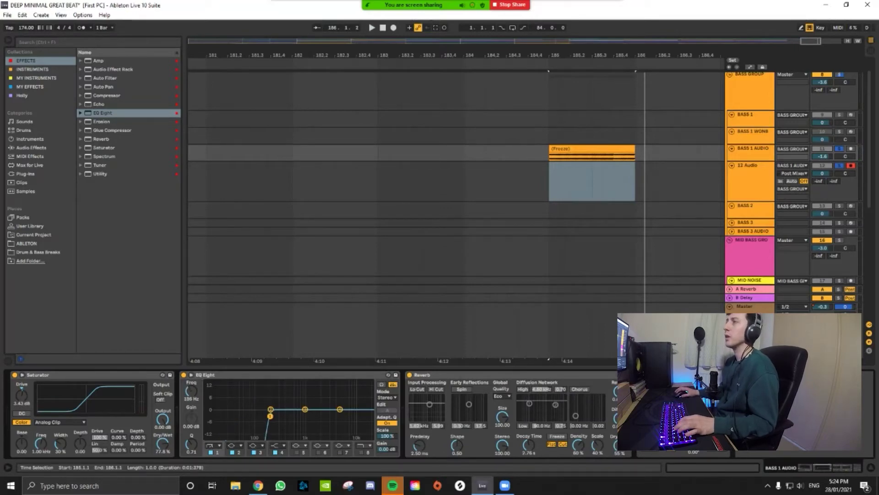
key(space)
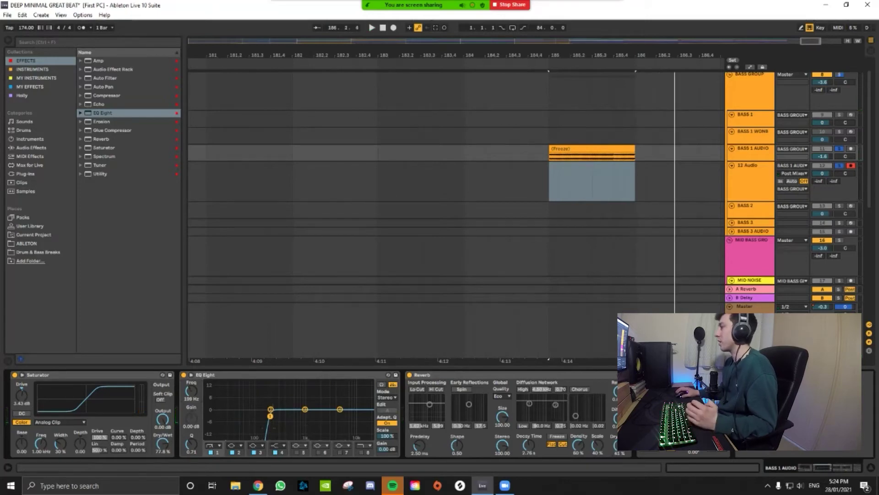
key(space)
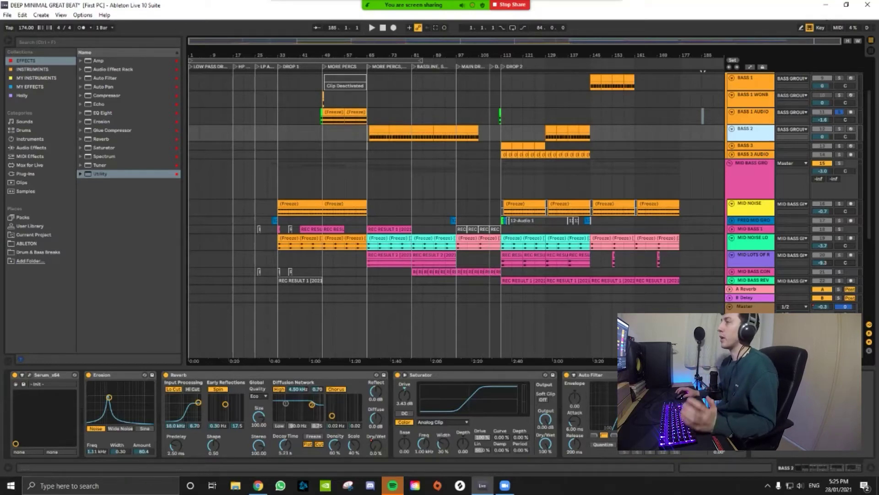
Browse the saved effects, including Thermal, the plug-ins, Max for Live devices and the Audio Effect Rack's Distortion presets
click(31, 87)
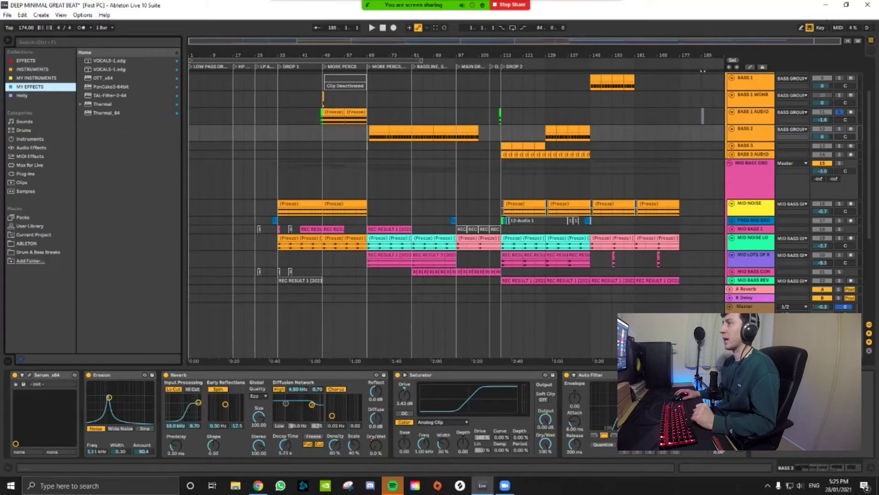
click(103, 104)
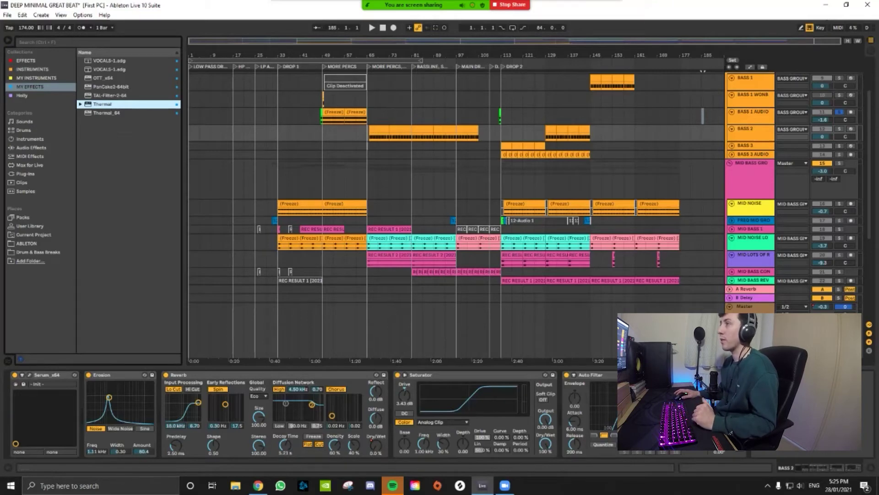
click(25, 173)
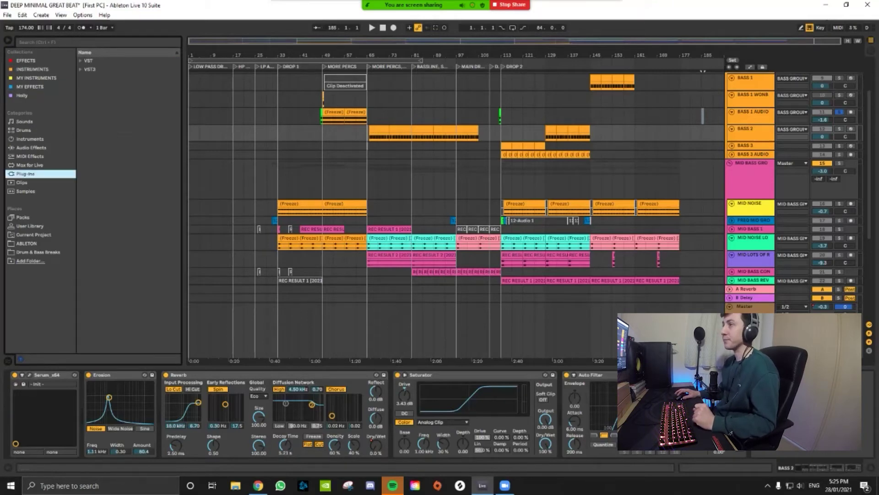
click(30, 165)
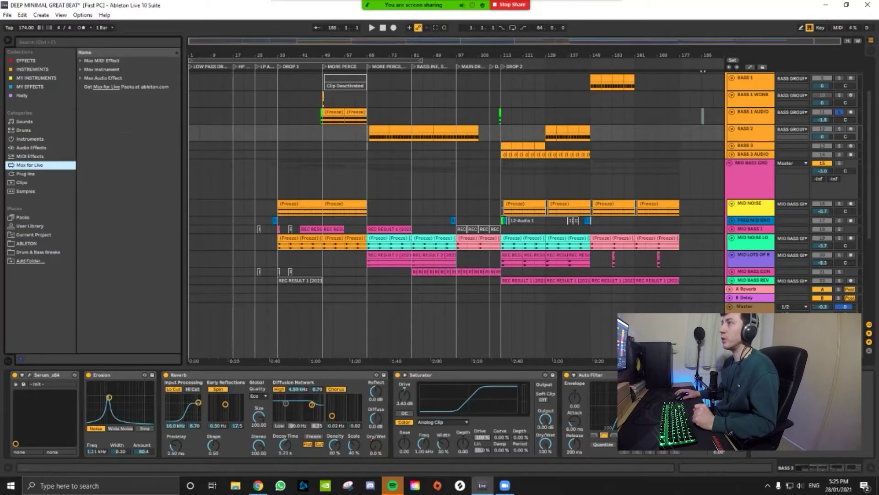
click(30, 148)
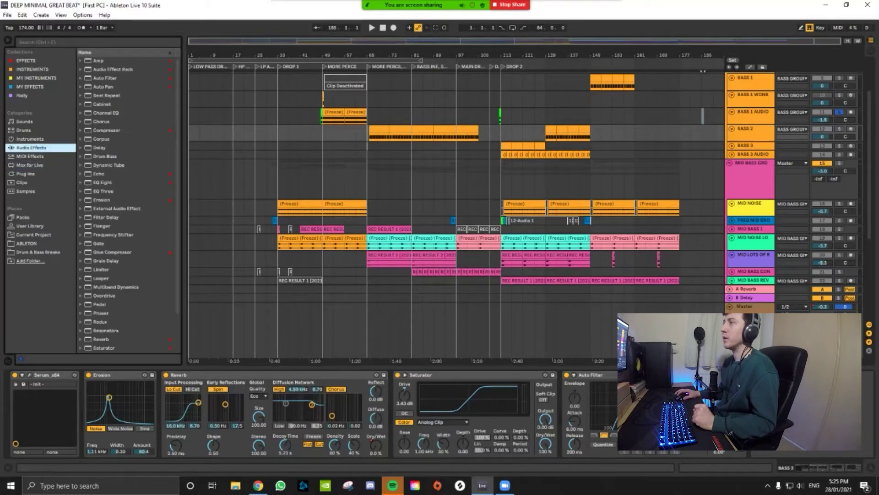
click(80, 69)
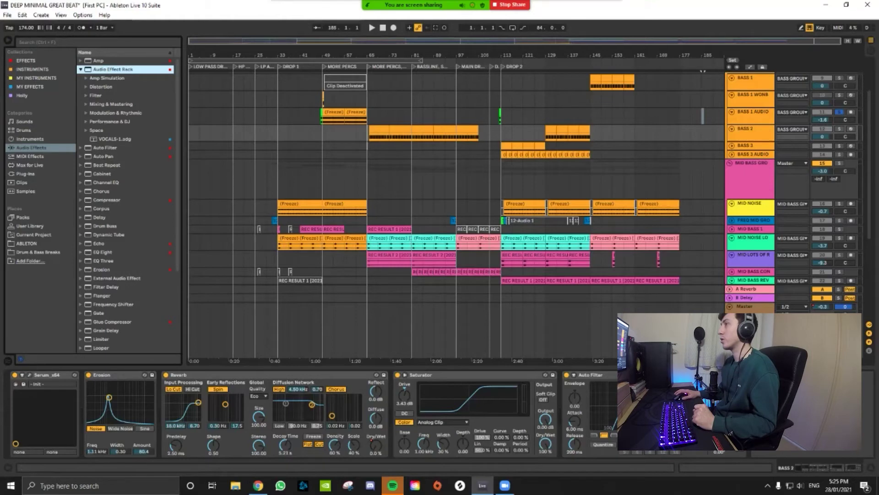
click(86, 86)
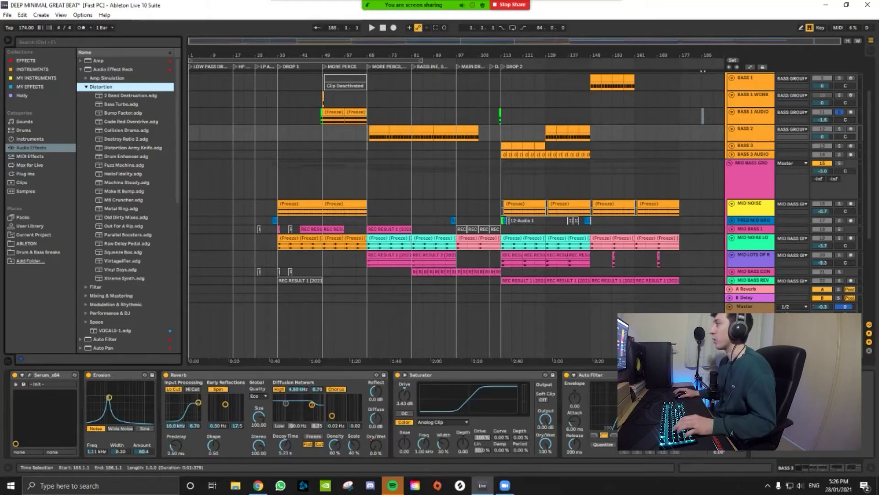
Solo the MID NOISE LOUD track and play its clip from the DROP 2 marker
scroll(522, 192, down, 3)
click(523, 183)
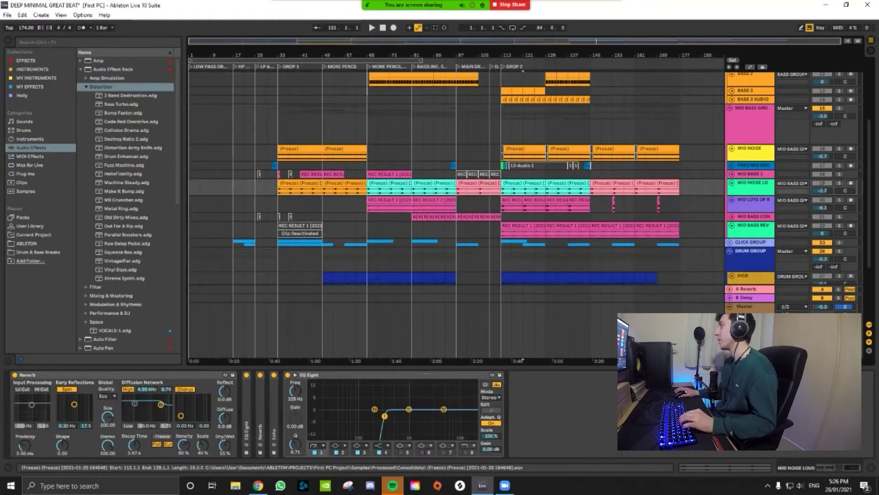
key(space)
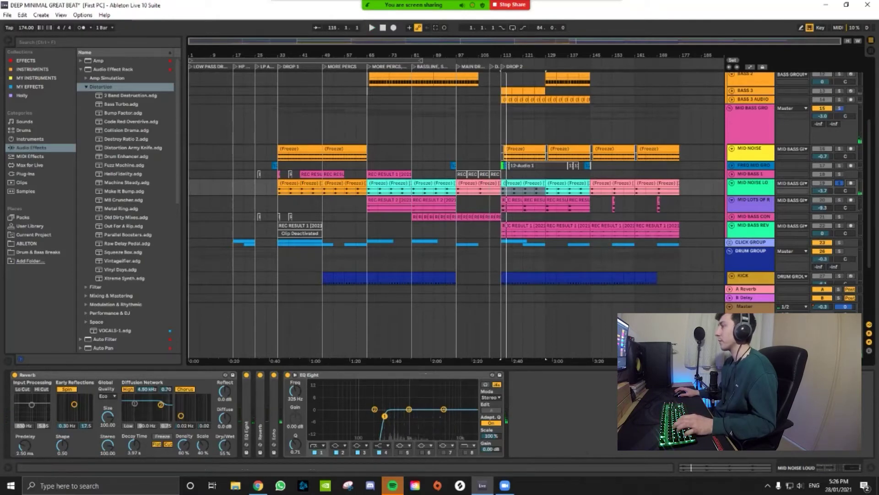
click(523, 183)
key(space)
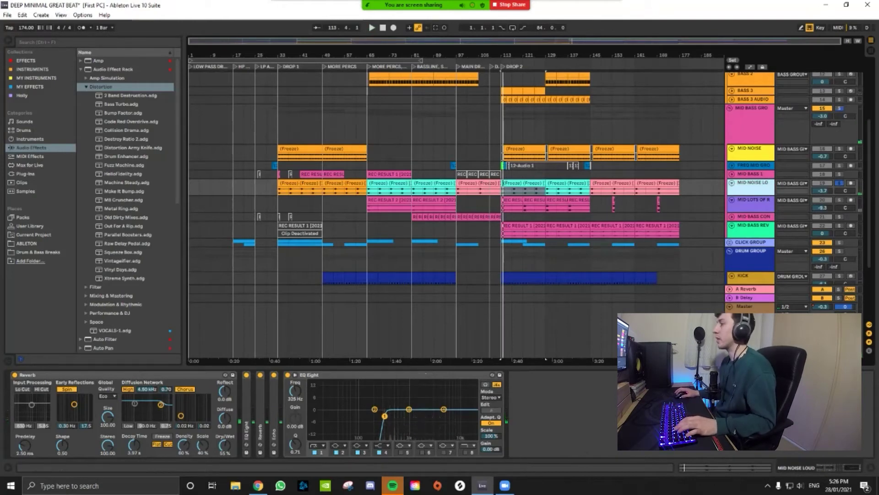
Enlarge the MID NOISE LOUD track around DROP 2 and bypass the devices in its chain, including the EQ Eight and first Reverb
drag(530, 55, 474, 122)
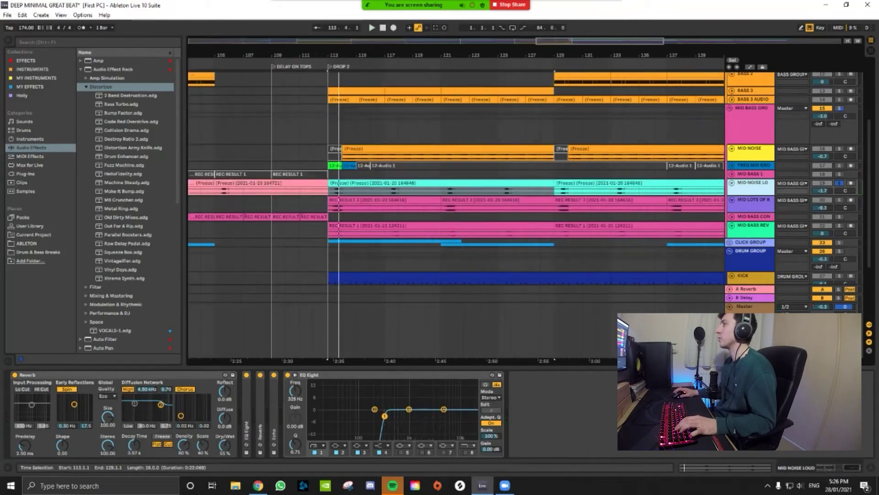
drag(750, 196, 750, 234)
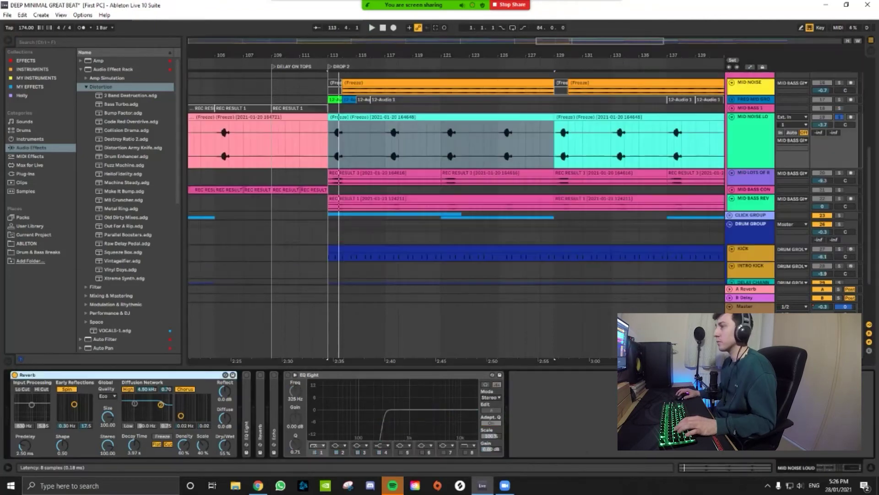
click(15, 374)
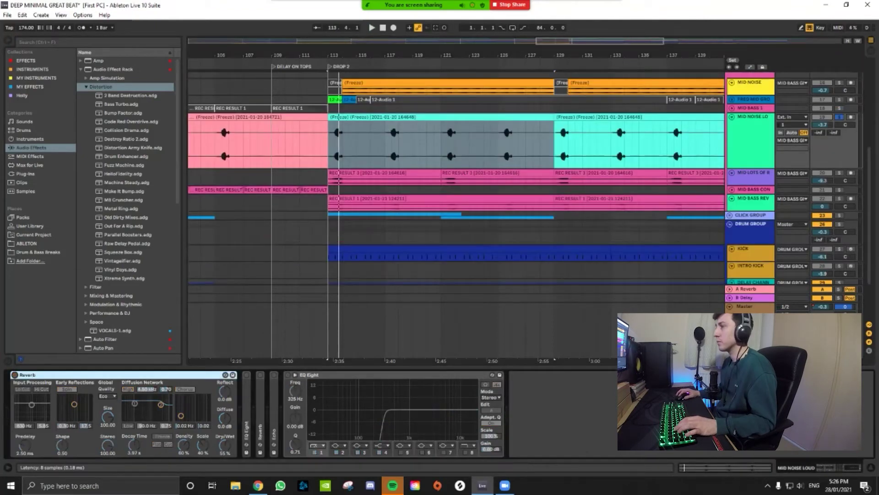
Play the MID NOISE LOUD clip with its effects bypassed, and re-enable the first Reverb and the rest of the chain
key(space)
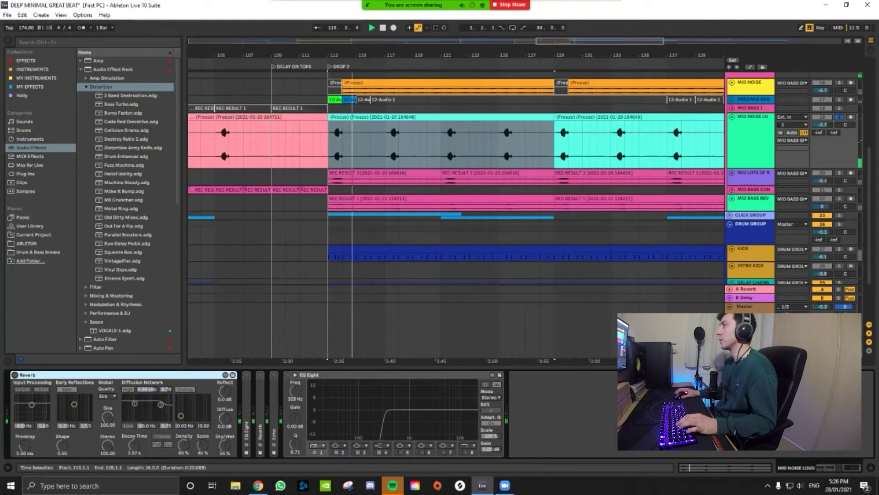
click(15, 374)
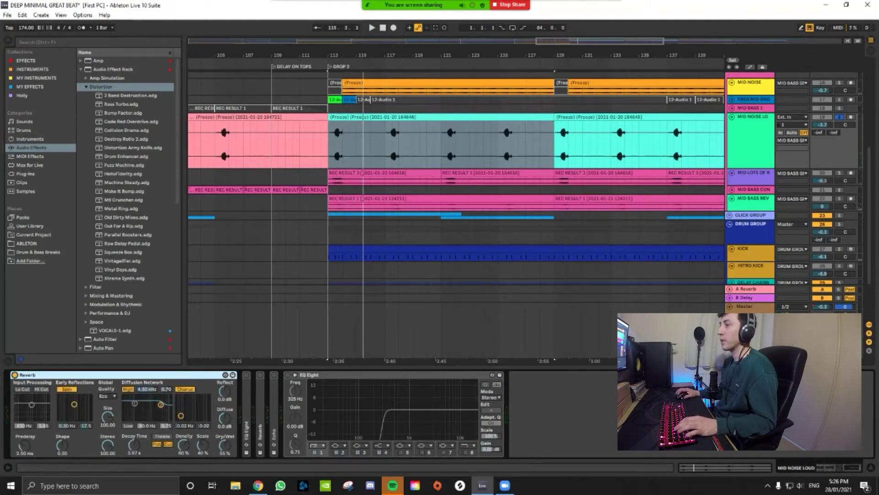
key(space)
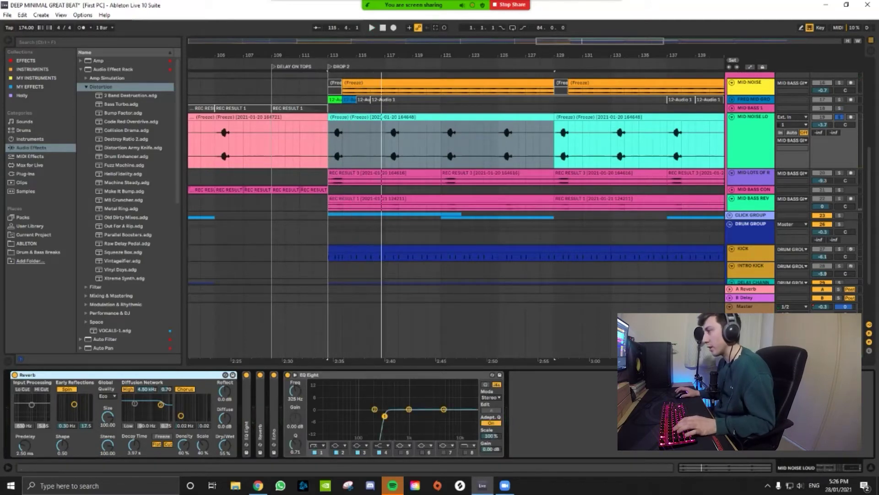
Examine the EQ Eight, second Reverb and Echo in the MID NOISE LOUD chain, and fold both EQ Eights
double_click(247, 413)
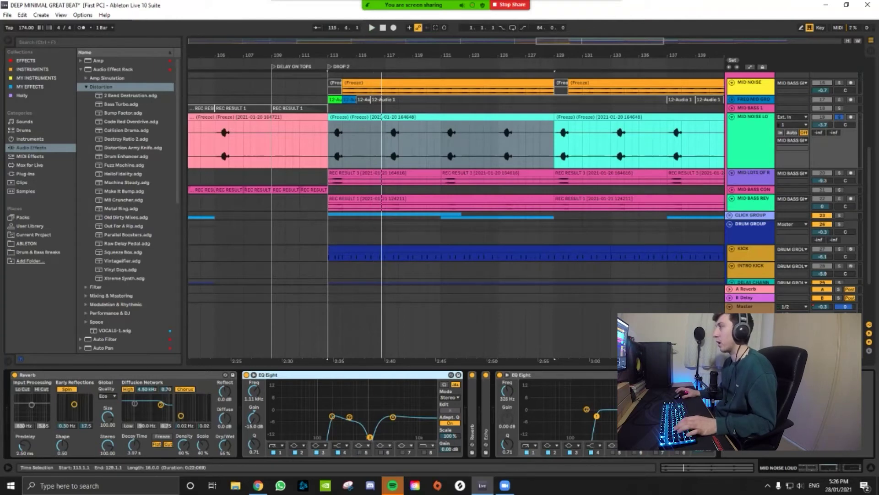
double_click(473, 412)
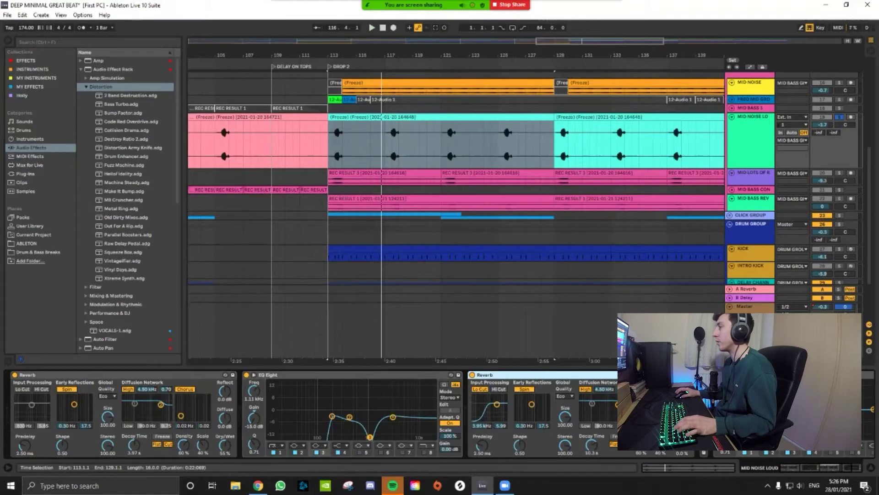
double_click(704, 412)
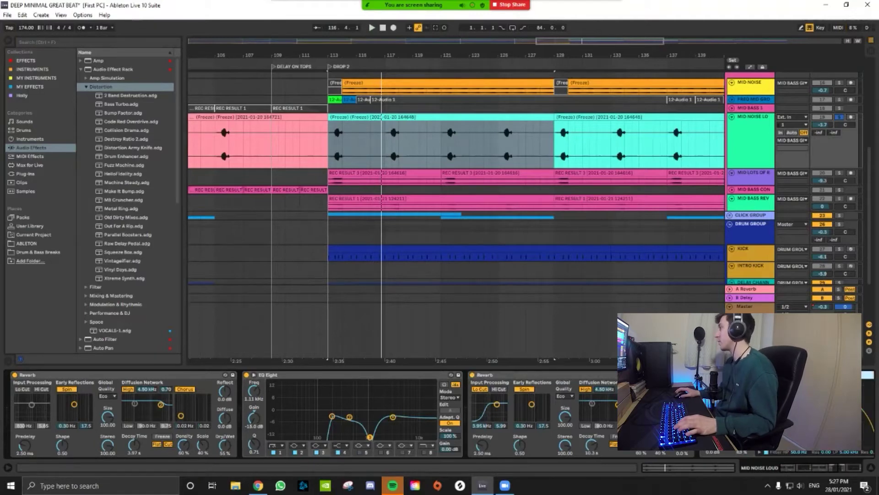
key(shift+Tab)
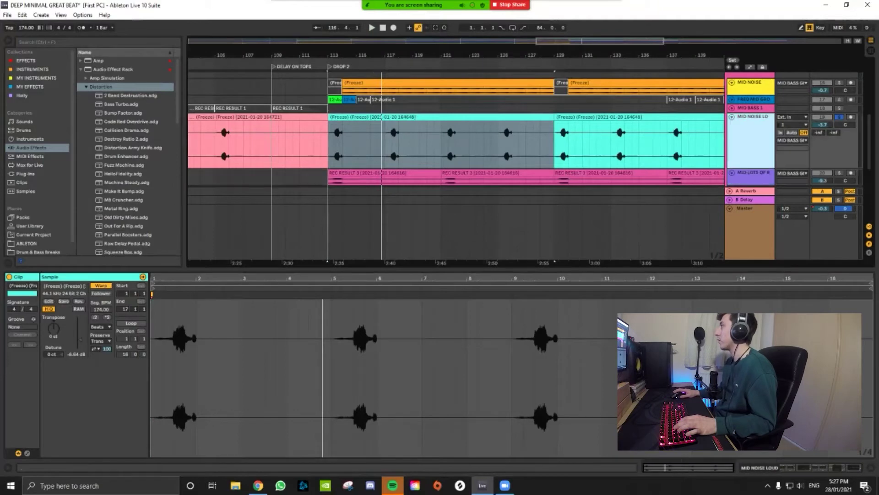
key(shift+Tab)
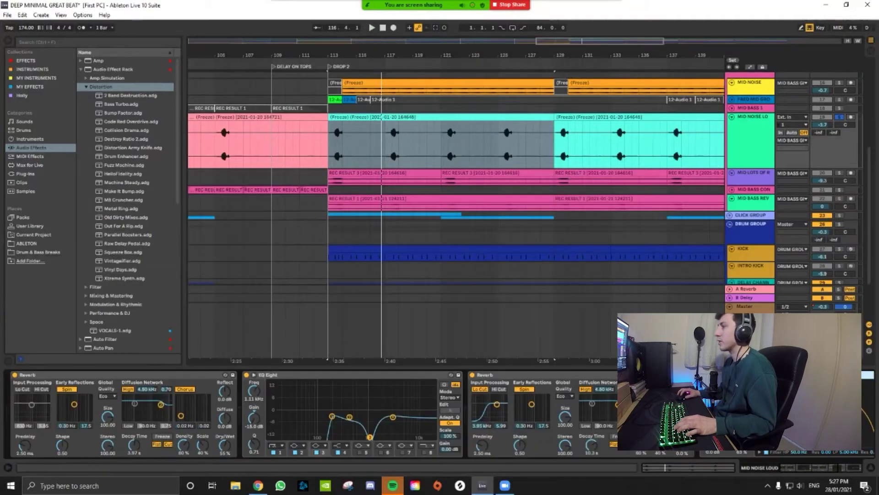
double_click(303, 374)
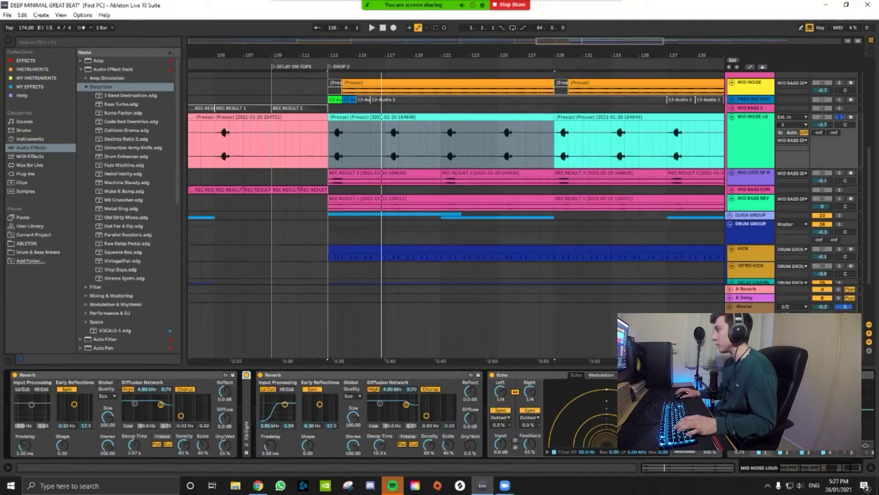
double_click(751, 375)
Select the MID NOISE LOUD clip at DROP 2 and play it zoomed in with its automation shown
click(440, 117)
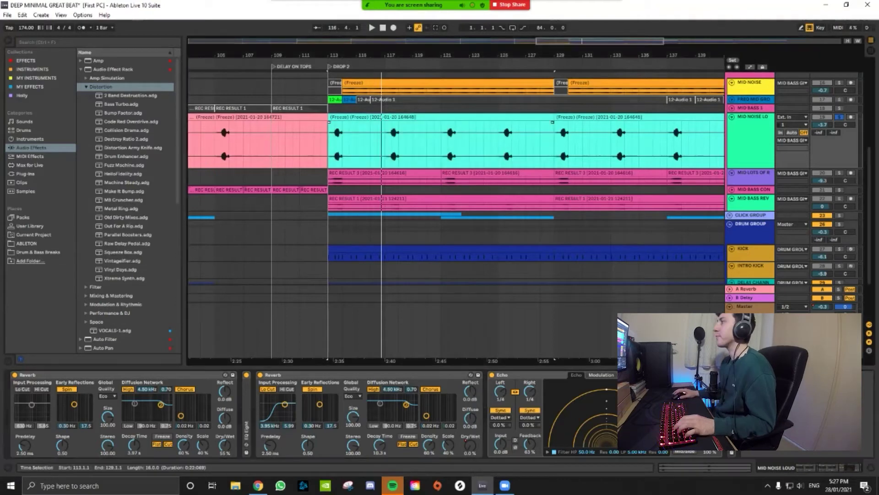
click(545, 173)
click(554, 190)
click(504, 117)
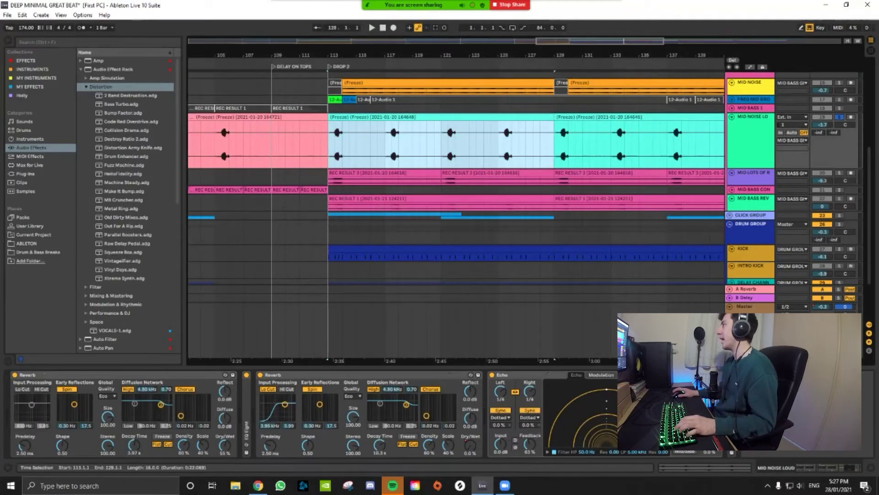
key(0)
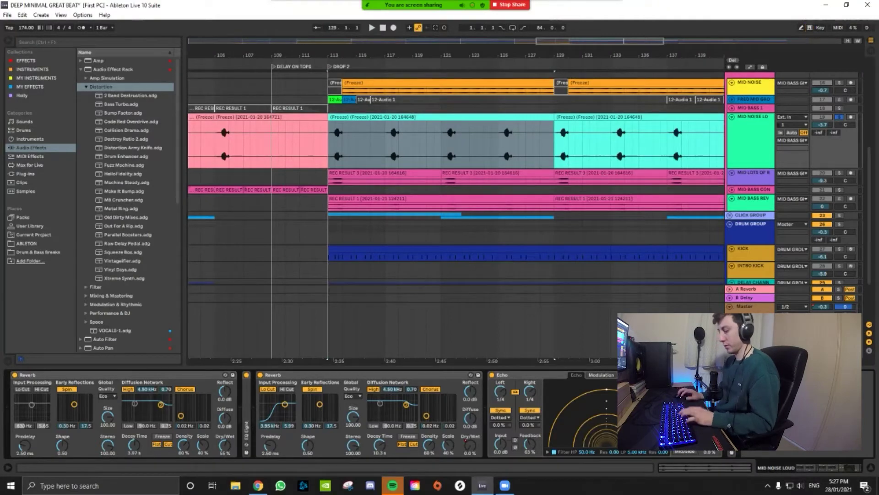
key(a)
key(z)
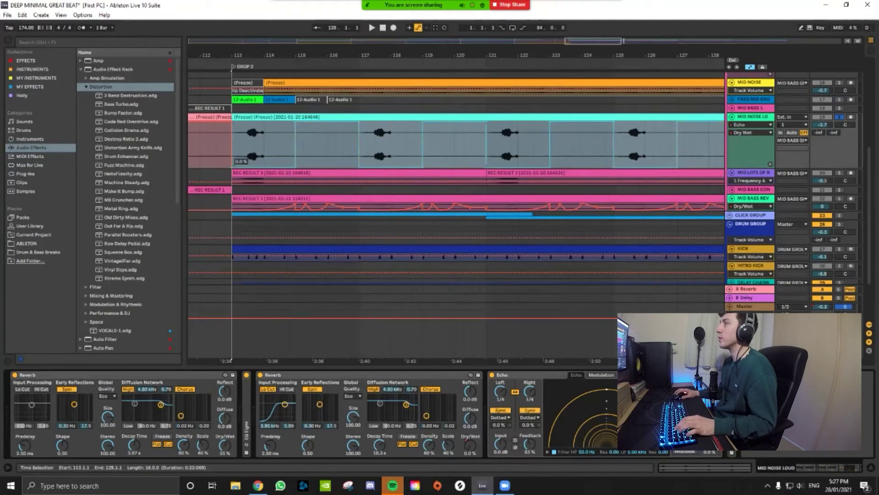
key(space)
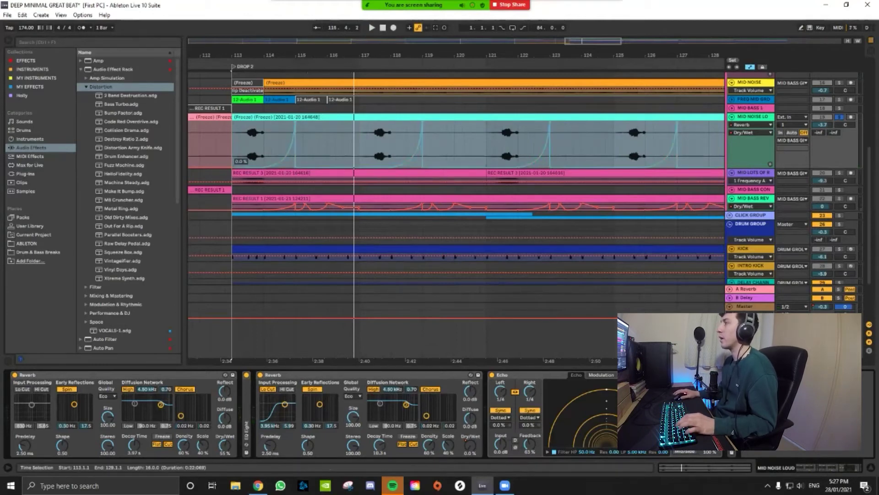
Bypass the Echo on MID NOISE LOUD and play the clip with the second Reverb's Dry/Wet automation shown
click(492, 374)
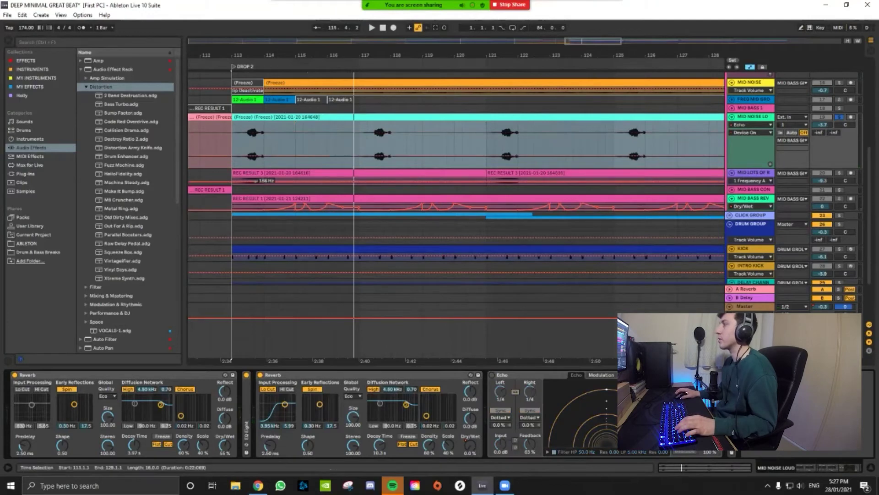
click(471, 446)
key(space)
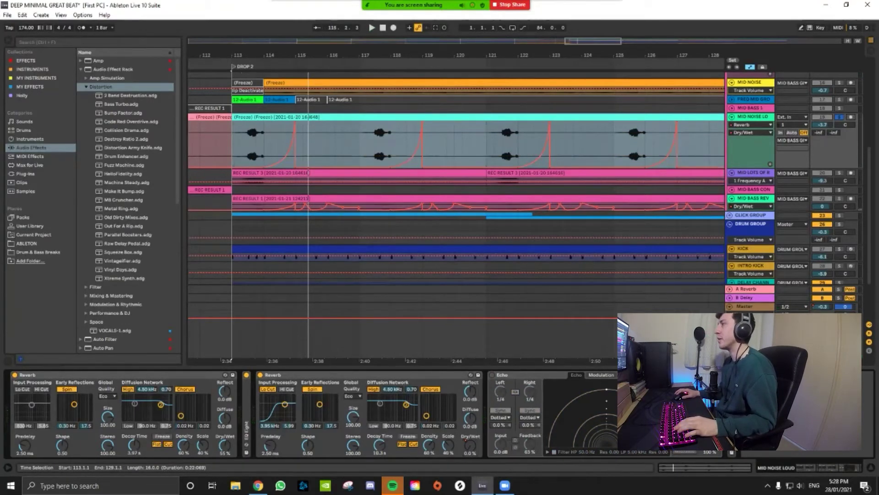
Re-enable the Echo on MID NOISE LOUD and play the clip with the Echo's Dry Wet automation shown
click(527, 375)
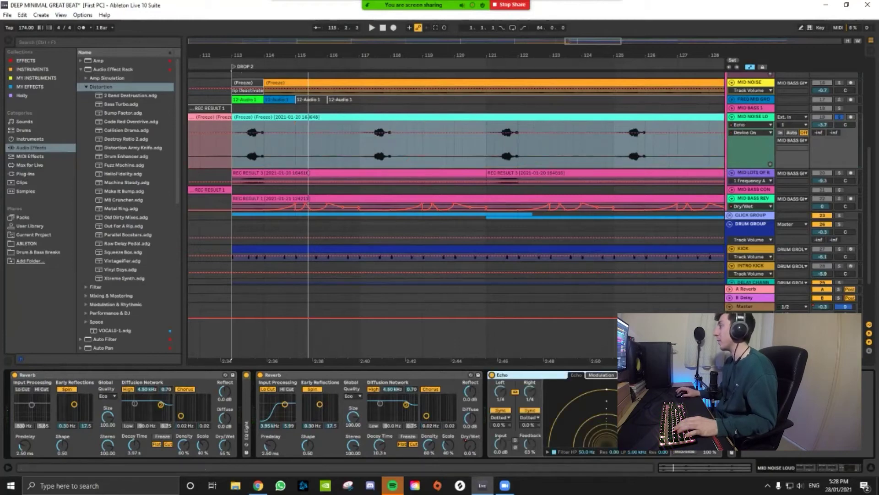
key(space)
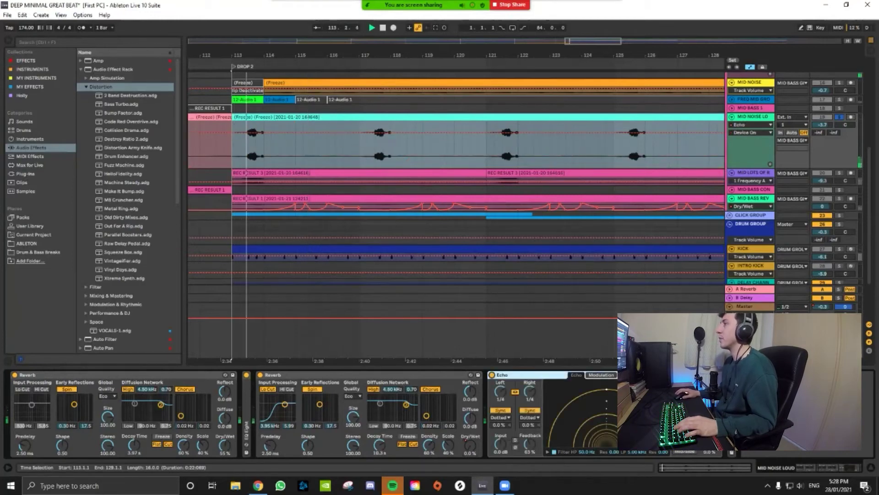
click(710, 443)
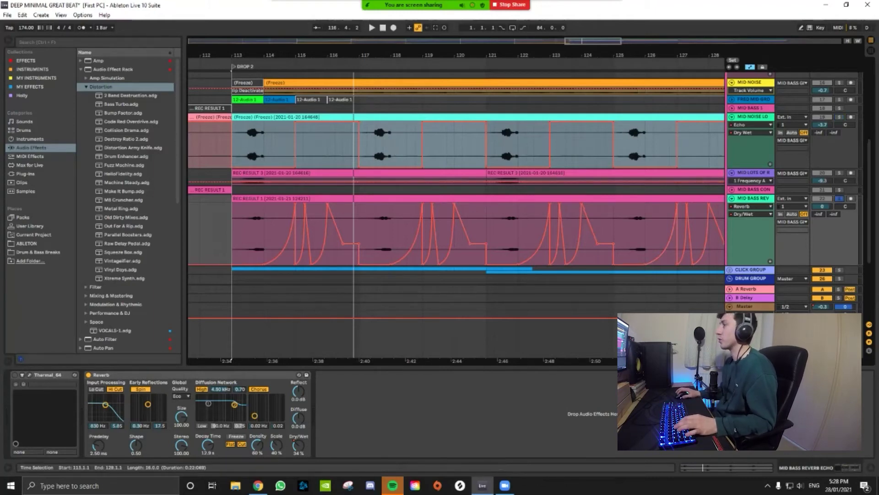
Select the MID BASS REVERB ECHO clip at DROP 2 and play it with and without its Reverb
click(359, 198)
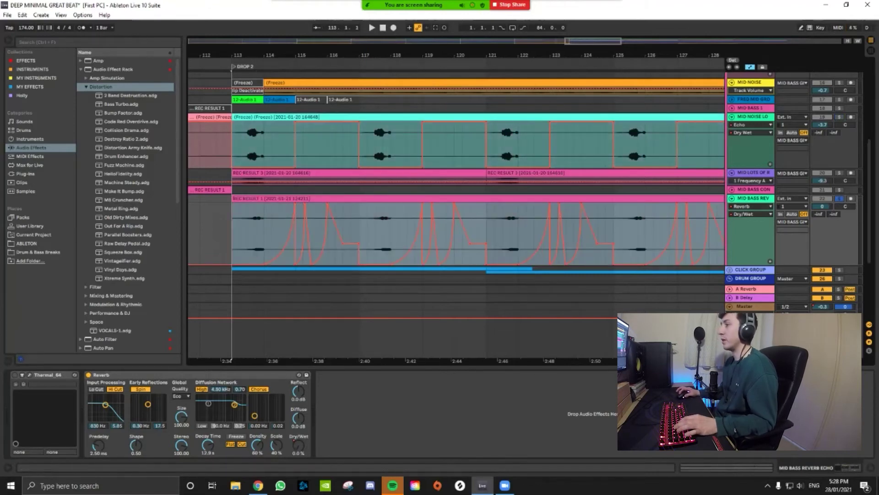
key(space)
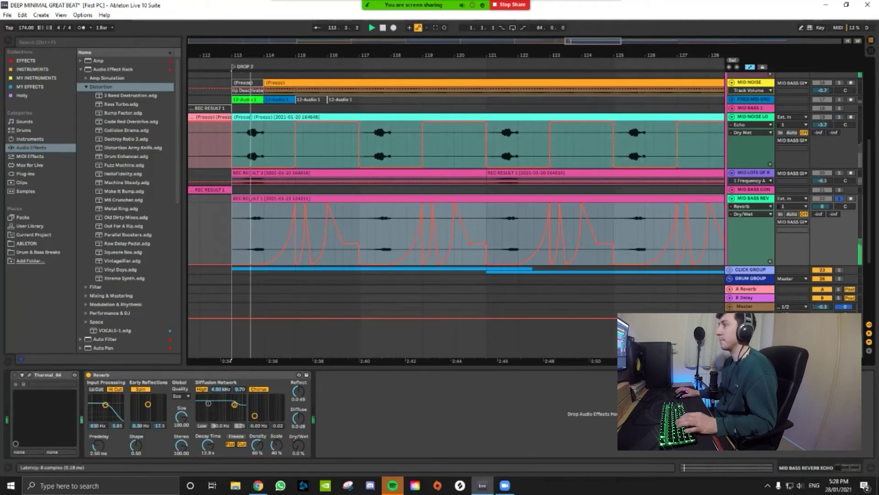
key(space)
key(space)
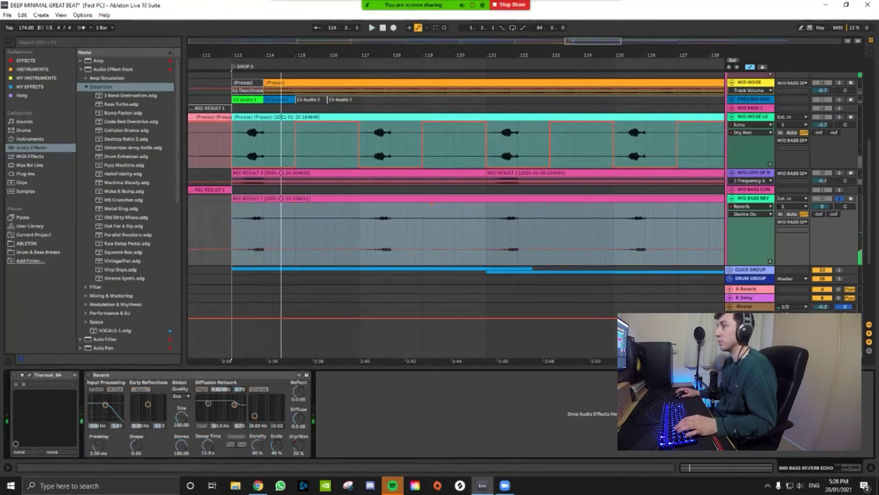
Enable Thermal on MID BASS REVERB ECHO to inspect its FUNK HUNTER preset, and bypass it again
click(14, 375)
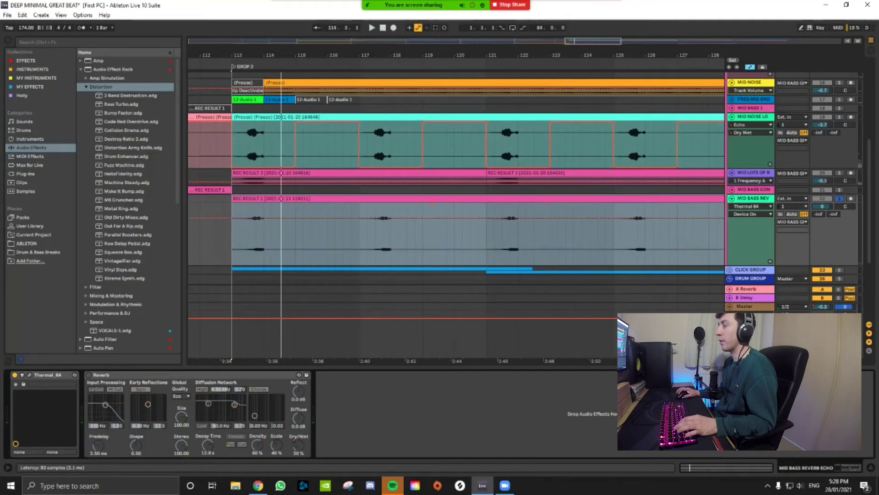
click(30, 375)
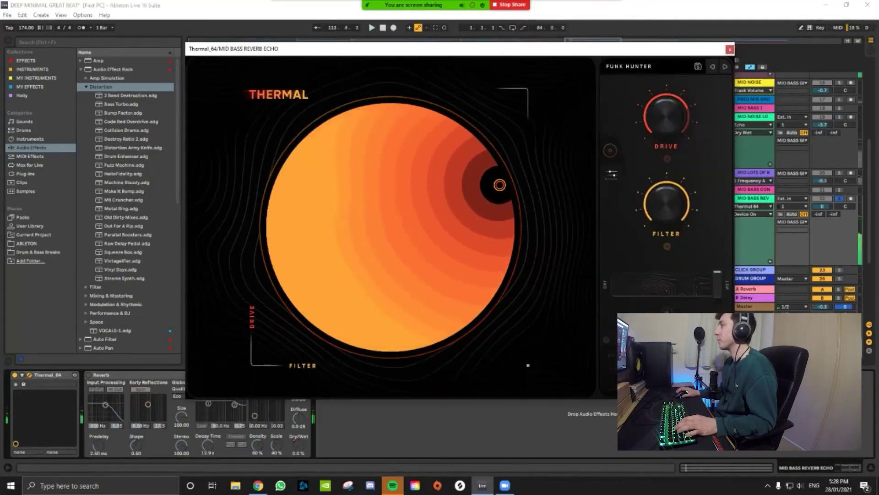
click(29, 374)
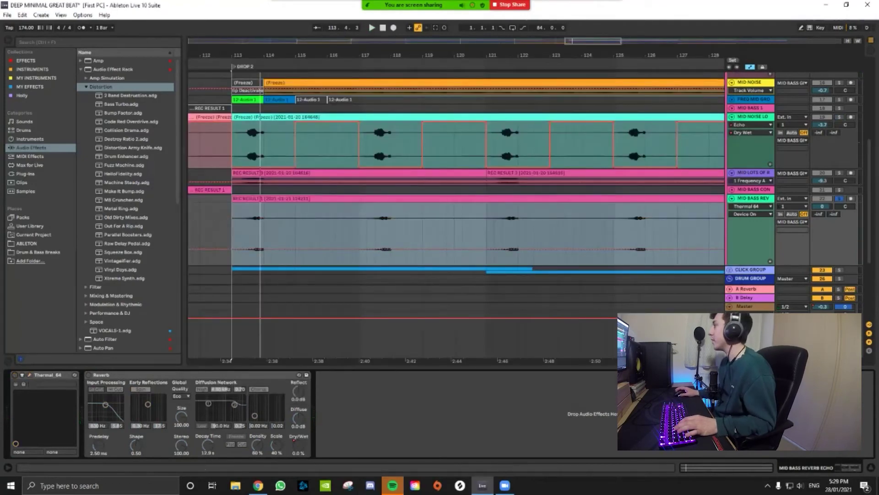
Re-enable the Reverb on MID BASS REVERB ECHO and play the clip with its Dry/Wet automation shown
click(89, 374)
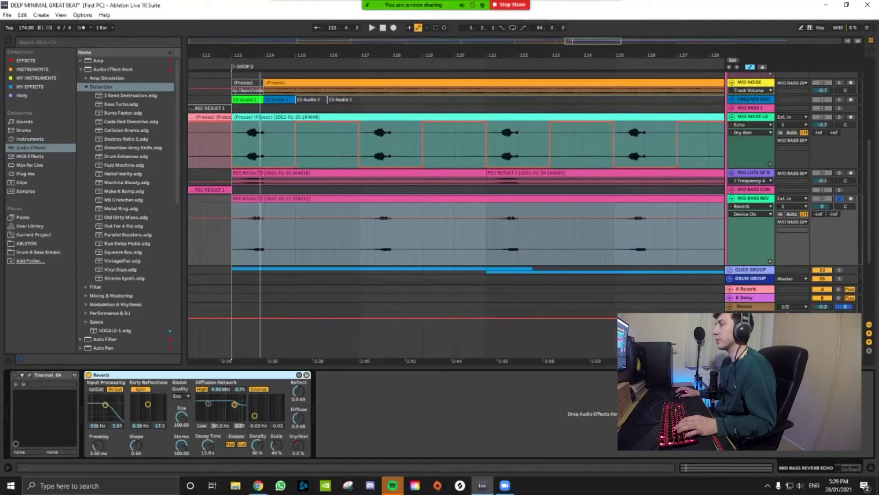
click(299, 444)
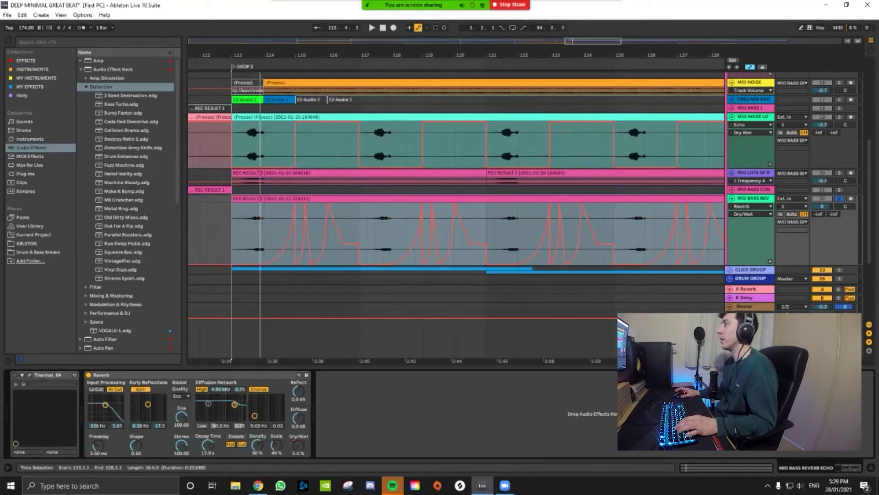
key(space)
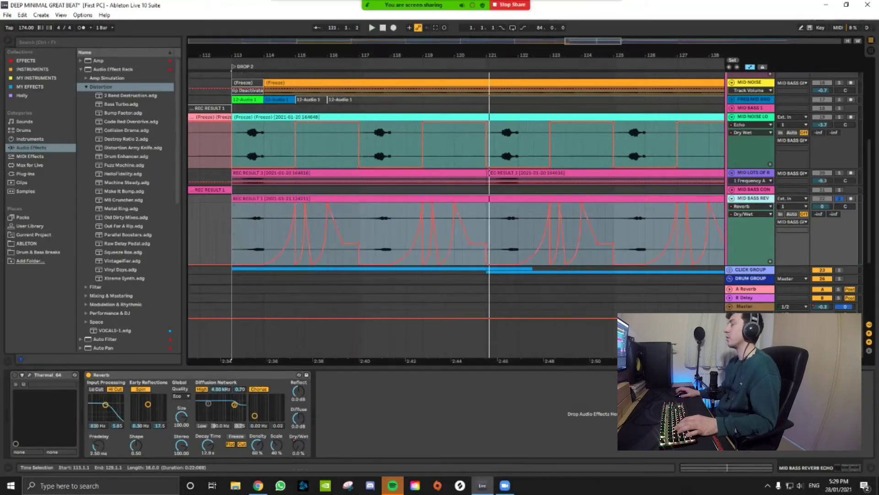
Play MID BASS REVERB ECHO from DROP 2 with the automation hidden, and unsolo the track
scroll(455, 183, up, 6)
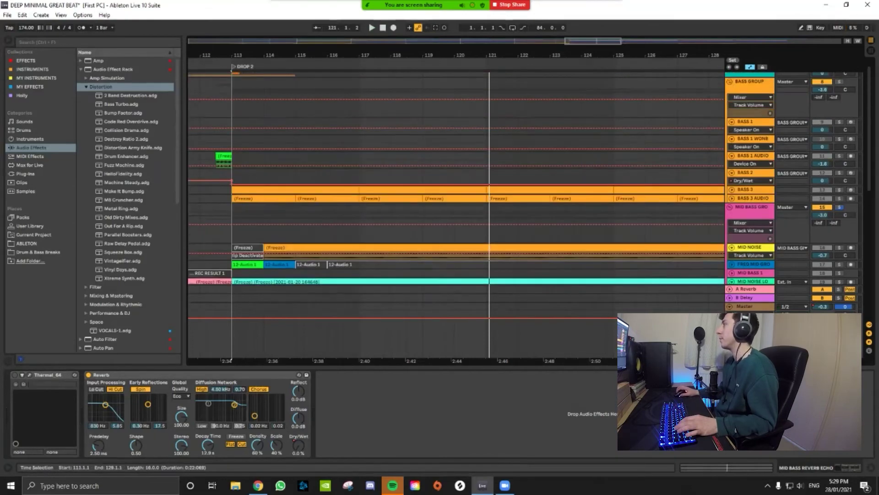
key(a)
key(space)
scroll(456, 215, down, 3)
scroll(456, 216, down, 5)
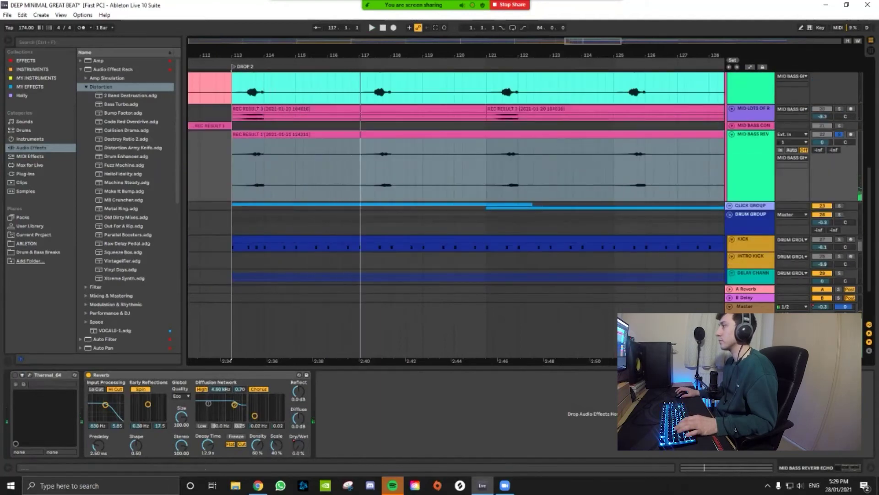
click(839, 134)
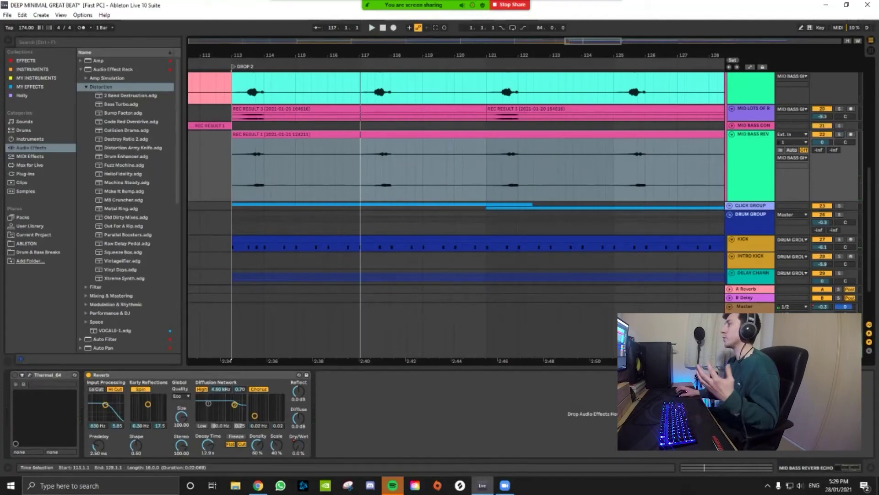
Zoom out the arrangement and play all the layers together from bar 111 into DROP 2
key(minus)
key(minus)
click(219, 166)
key(space)
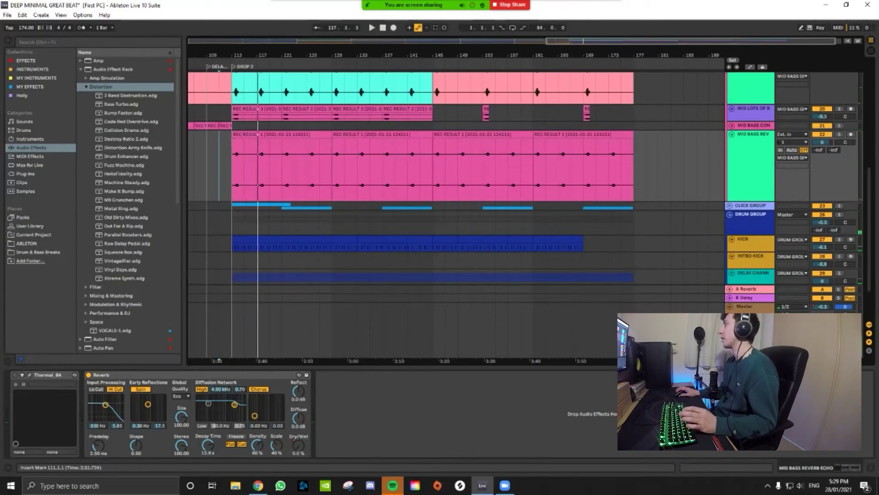
Reduce the height of the MID NOISE LOUD track and place the insert marker at bar 115 on MID BASS REVERB ECHO
scroll(456, 184, up, 4)
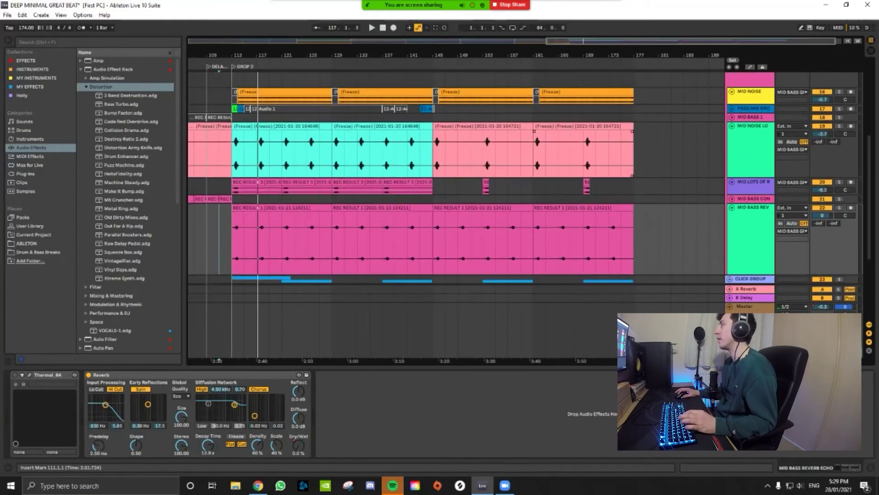
drag(750, 178, 750, 138)
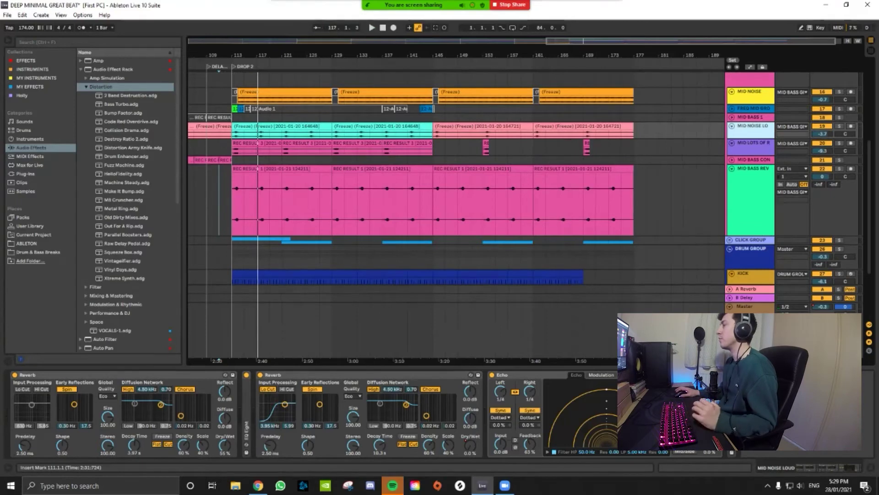
click(244, 204)
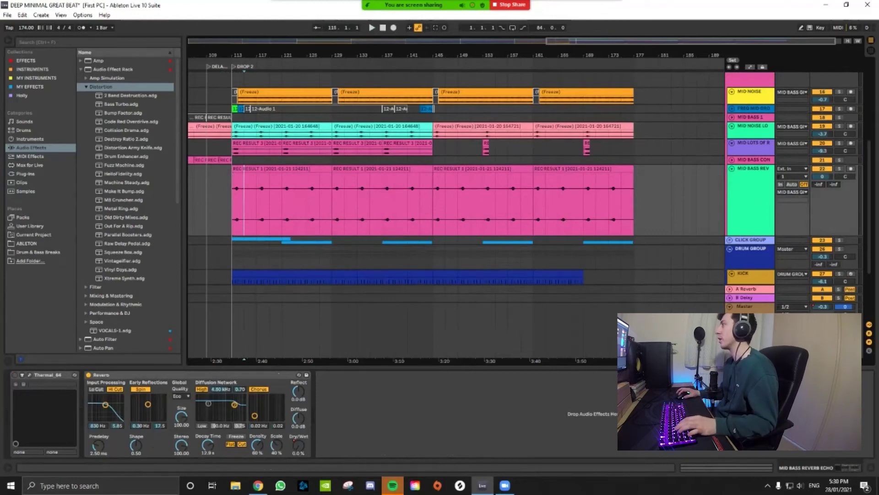
Solo the MID NOISE track and play it from bar 119 in DROP 2
scroll(458, 183, down, 2)
scroll(458, 183, up, 3)
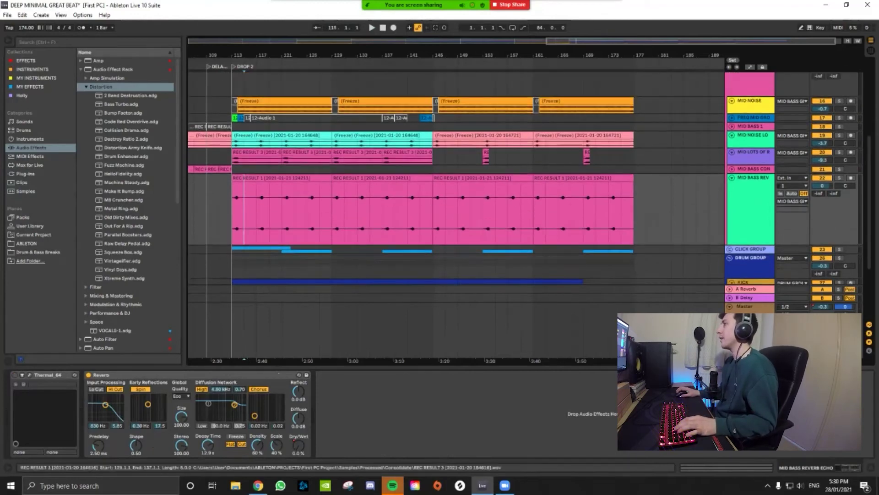
scroll(458, 183, up, 1)
click(237, 117)
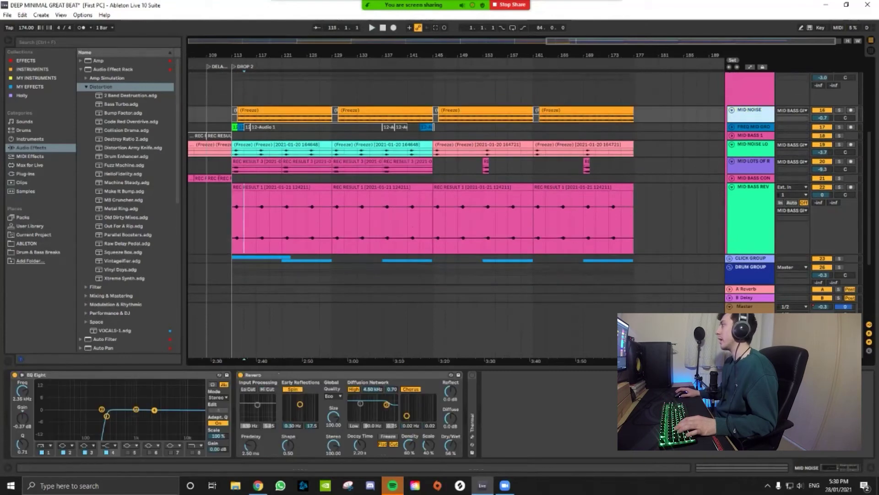
shift+click(333, 117)
click(270, 89)
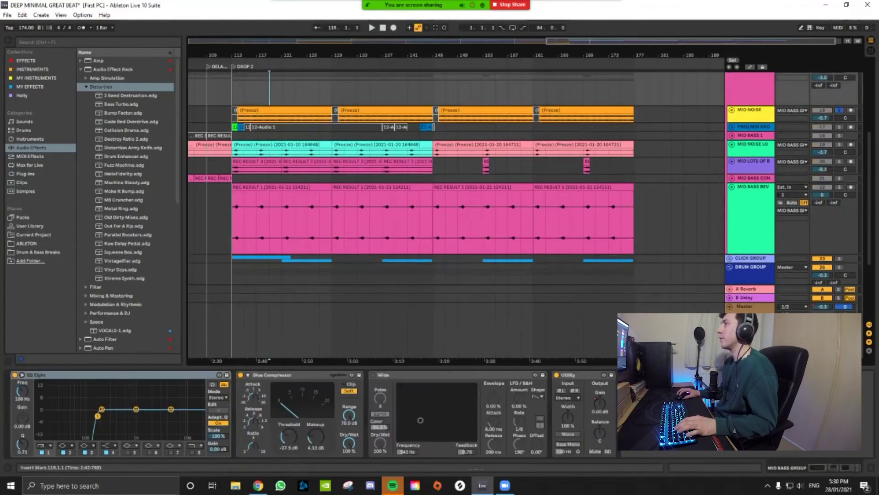
key(space)
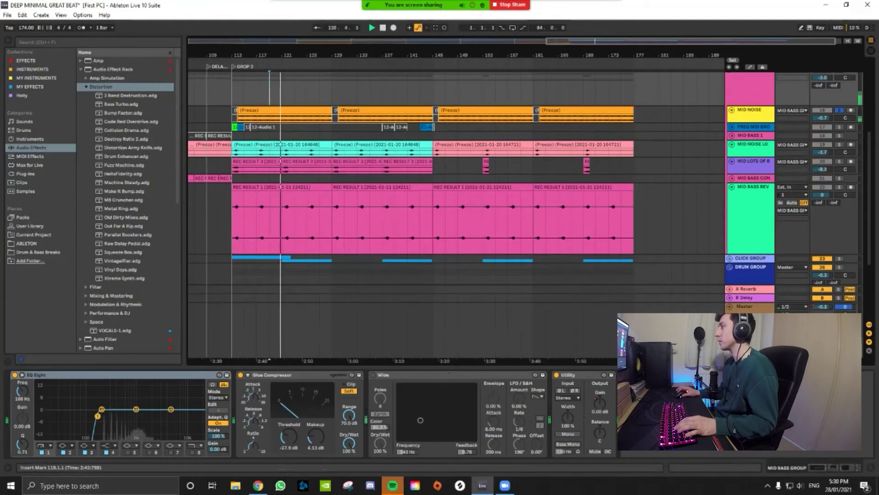
Add the BASS GROUP to the soloed playback to hear MID NOISE with the bass, and stop playback
scroll(455, 216, up, 5)
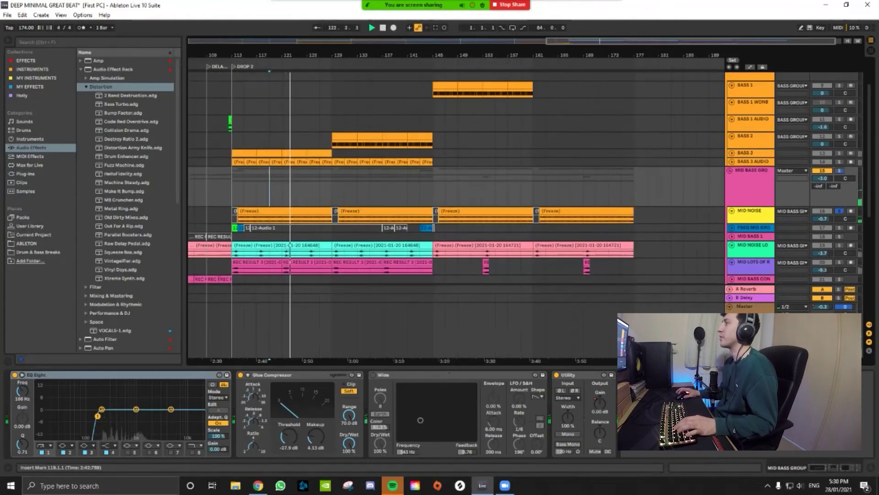
scroll(456, 215, up, 1)
scroll(455, 215, up, 2)
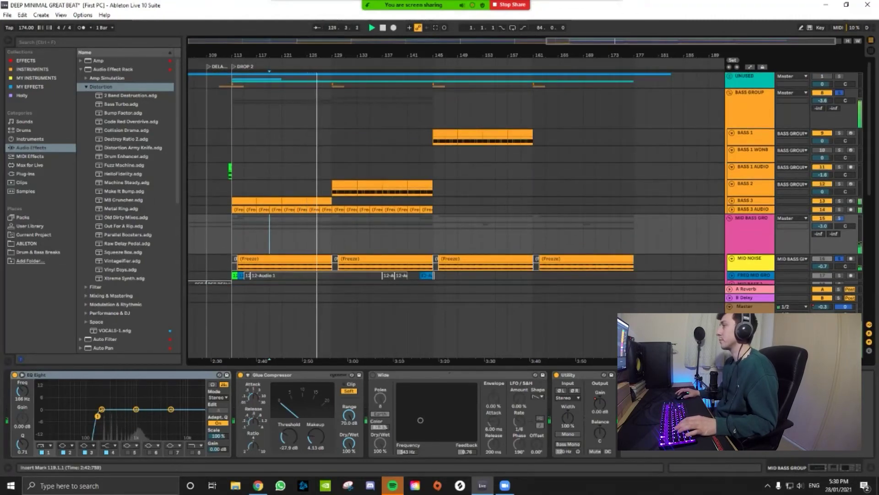
scroll(455, 183, down, 3)
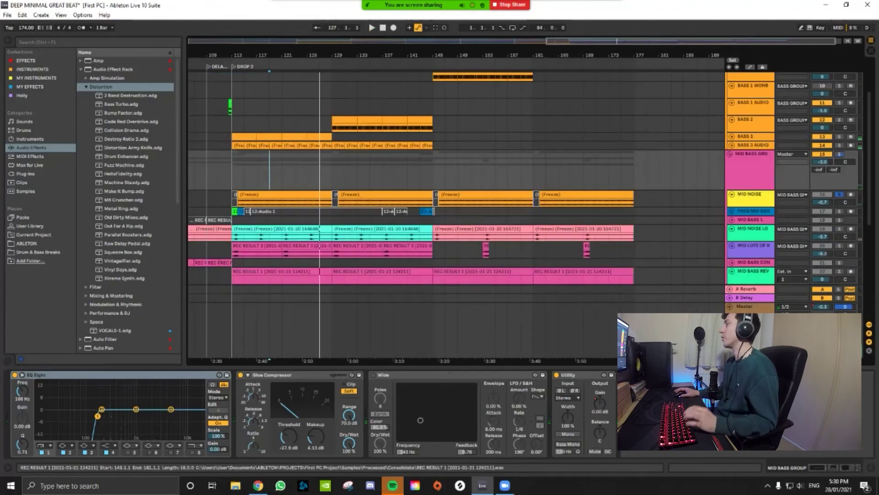
scroll(456, 183, down, 2)
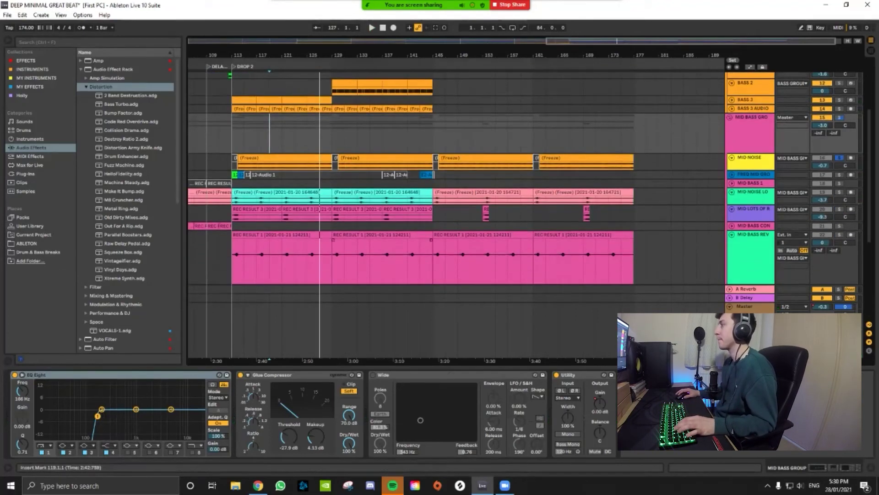
Select the short MID LOTS OF REV clip at bar 153 to view its devices, and compare the track's earlier sections
click(485, 214)
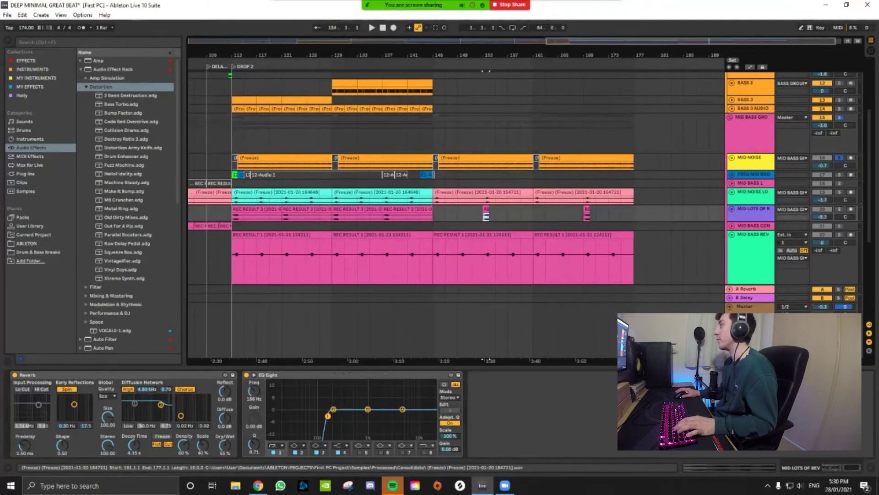
scroll(486, 214, down, 3)
scroll(454, 215, up, 4)
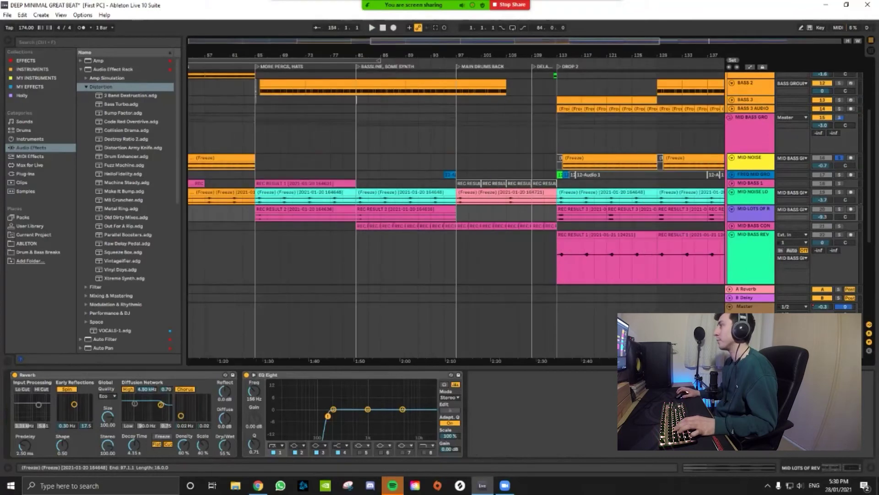
Unfold and solo FREQ MID GROWL, and play its clip at bar 95 leading into MAIN DRUMS BACK
click(732, 174)
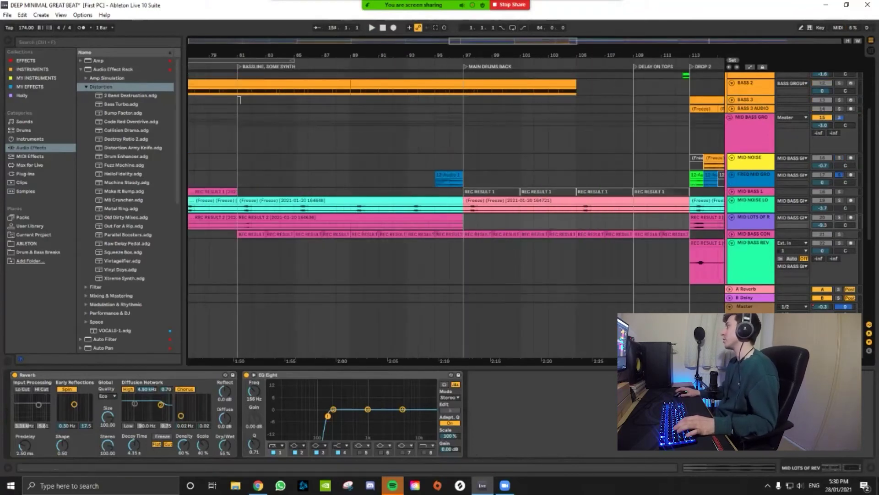
click(449, 179)
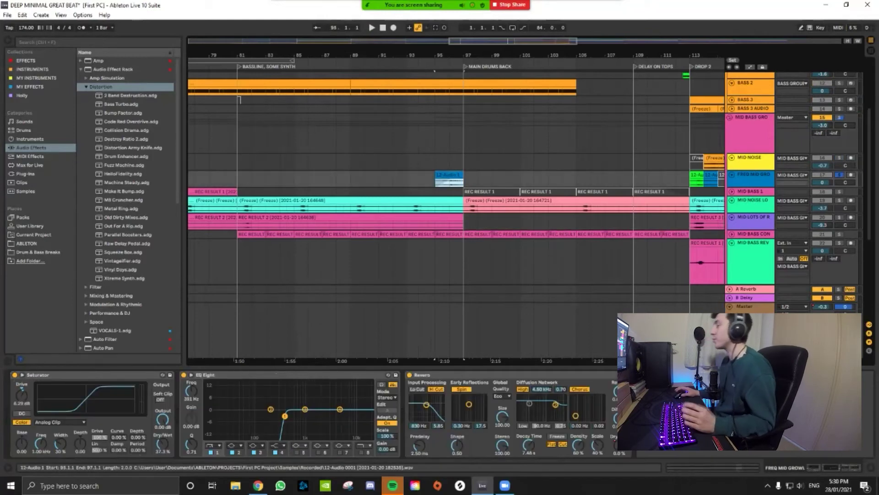
key(space)
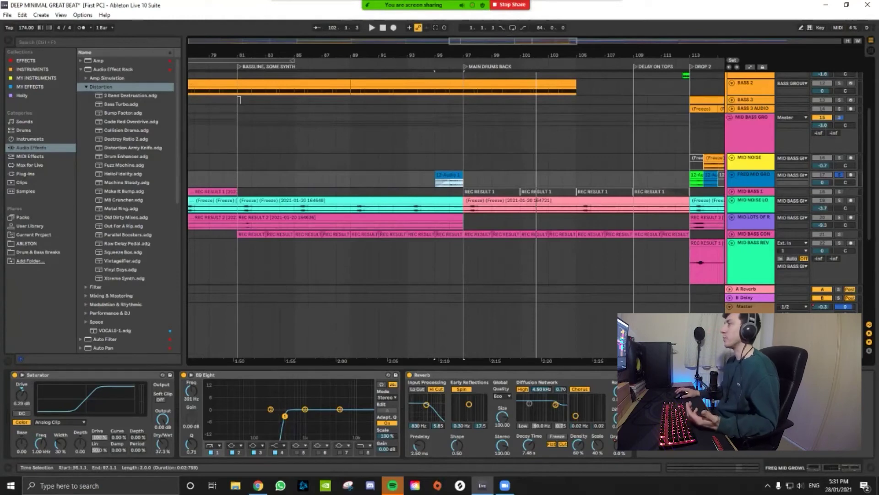
Play FREQ MID GROWL from bar 93, unsolo it to hear the other mid bass layers, and continue at DROP 2
click(407, 179)
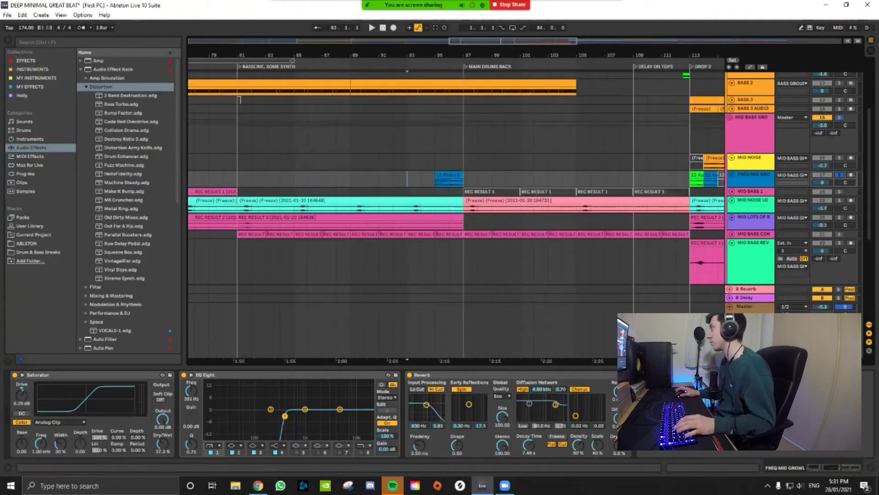
click(754, 175)
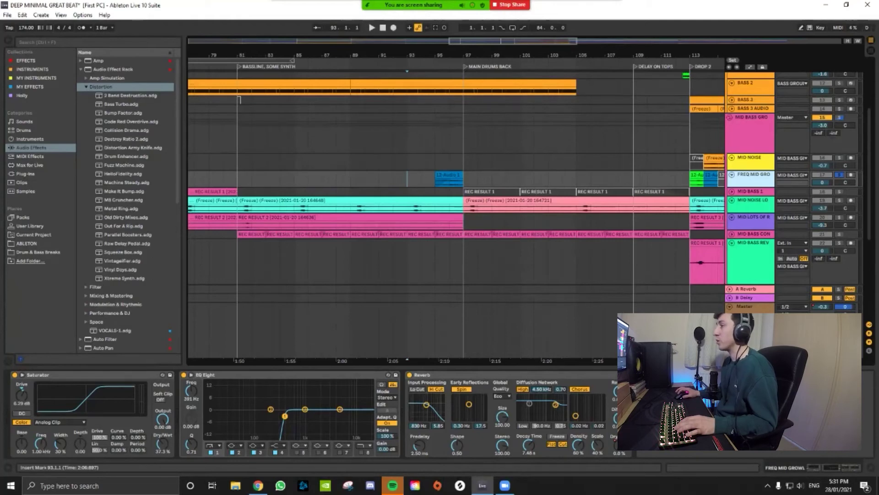
key(space)
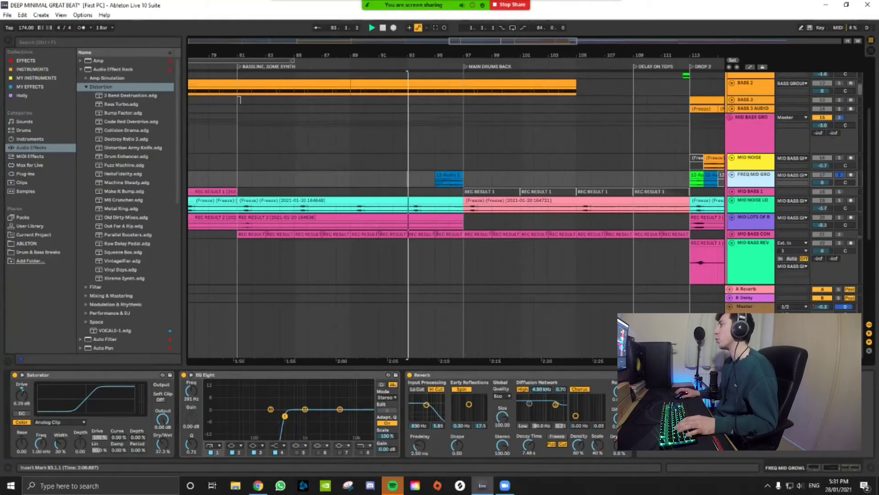
key(s)
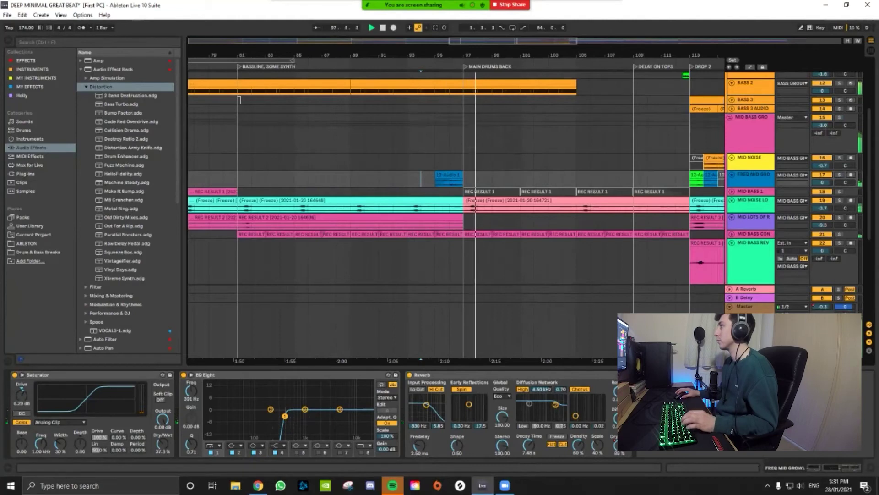
click(692, 60)
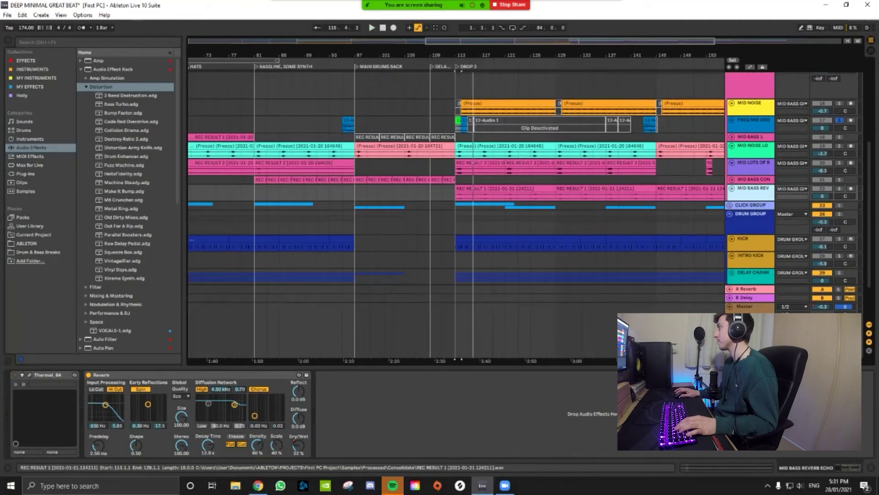
Select MID BASS GROUP to examine its effects chain, and display the whole arrangement
scroll(458, 206, up, 4)
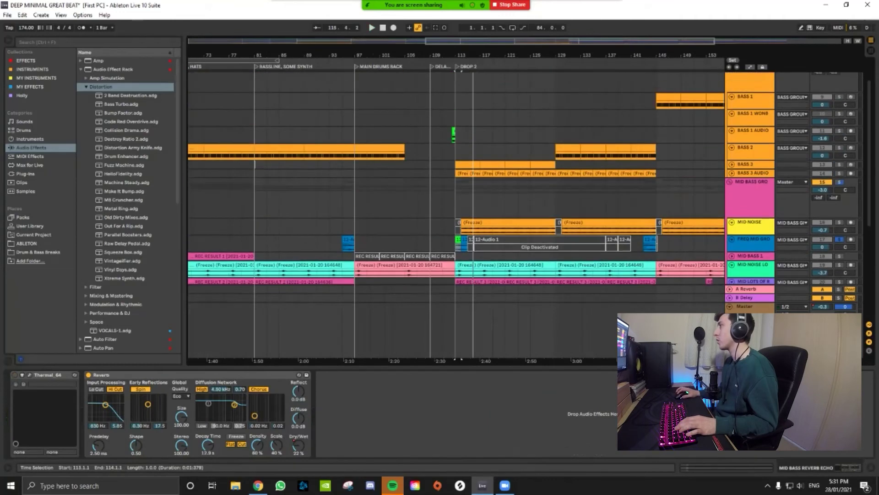
scroll(524, 183, up, 1)
click(751, 197)
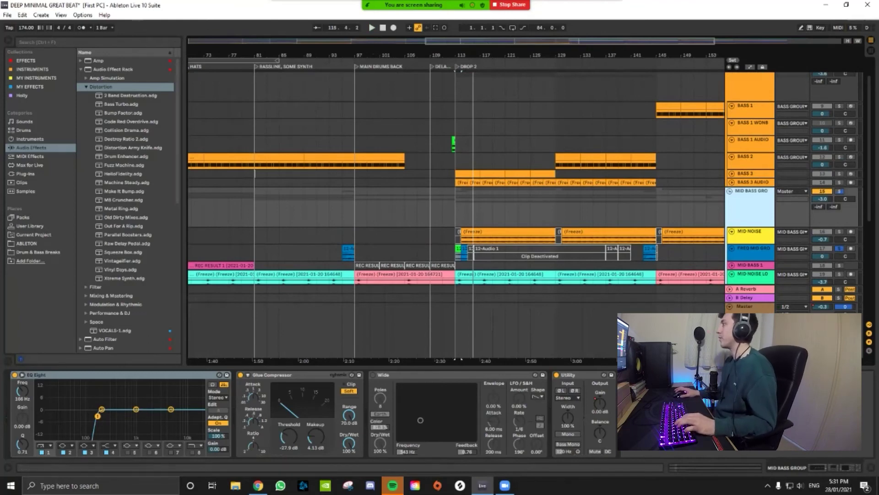
scroll(458, 192, down, 3)
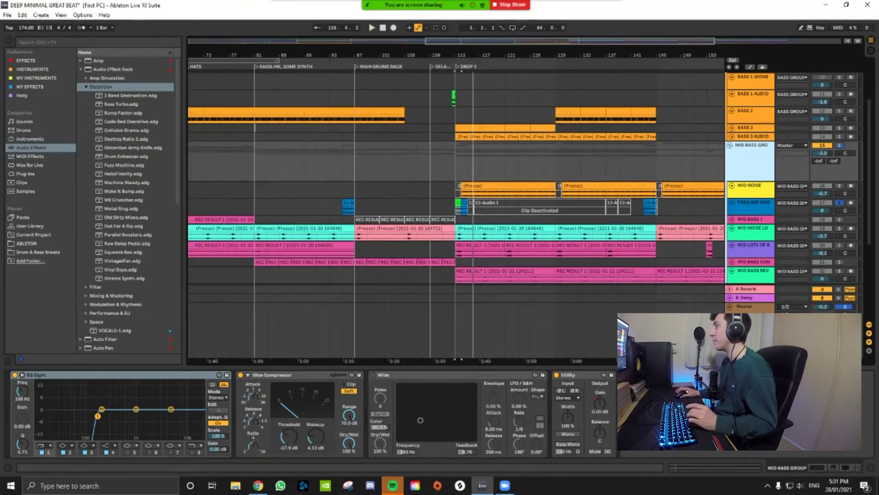
click(461, 359)
key(minus)
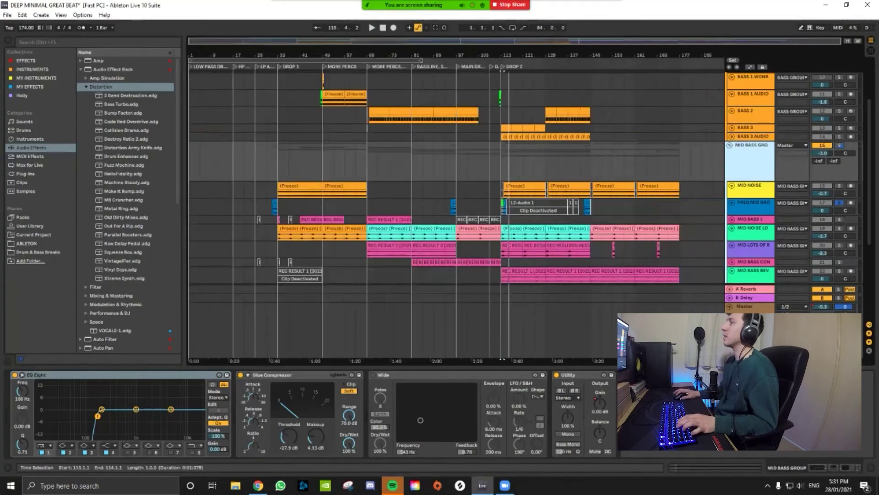
Show the automation lanes, examine the Utility Gain automation on MID BASS GROUP around MORE PERCS, and hide the lanes
scroll(502, 359, down, 5)
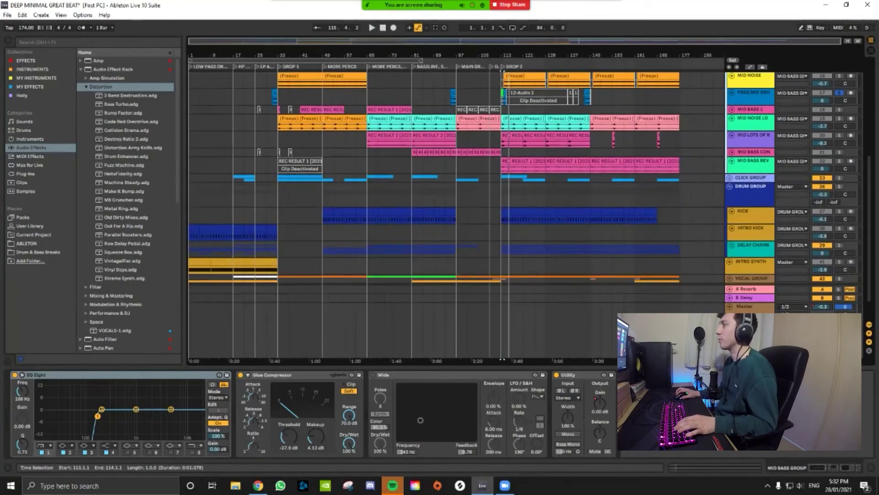
key(a)
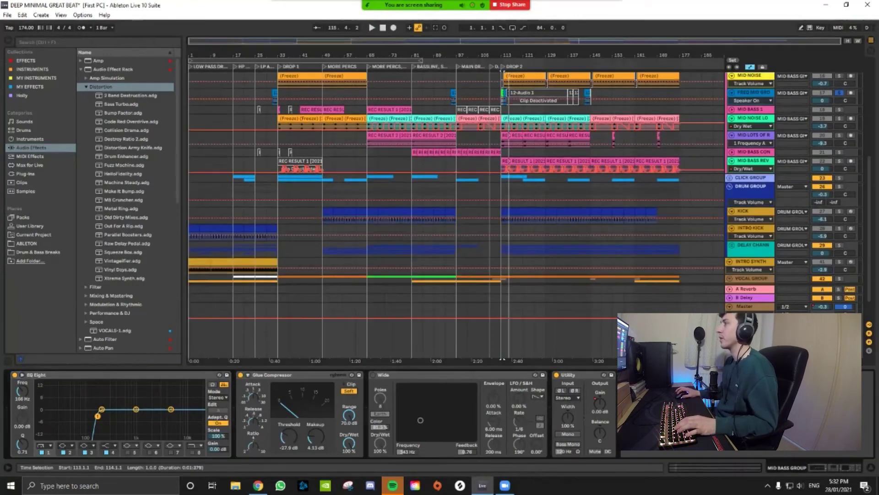
scroll(503, 359, up, 5)
scroll(412, 179, up, 3)
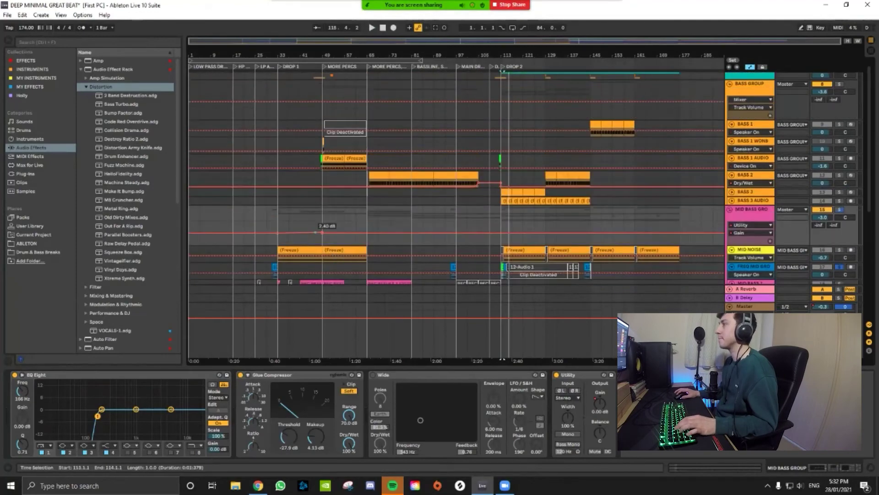
scroll(318, 236, up, 1)
scroll(317, 241, up, 5)
scroll(232, 241, down, 4)
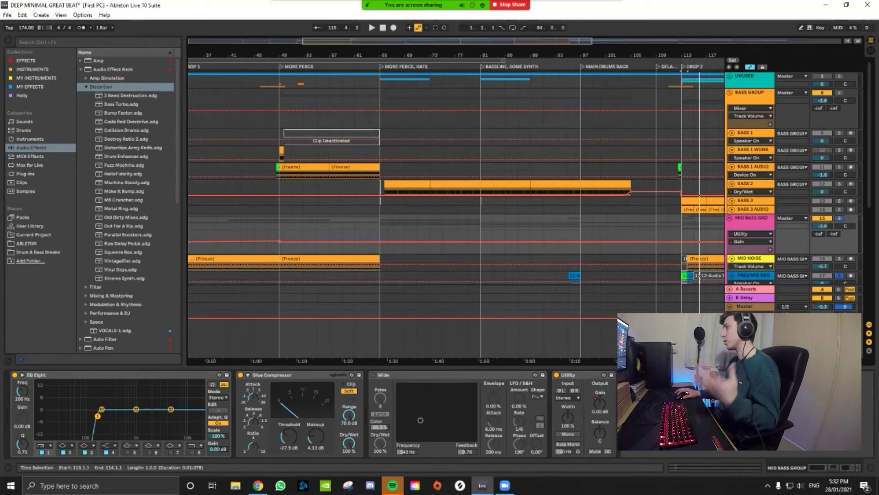
scroll(503, 359, down, 4)
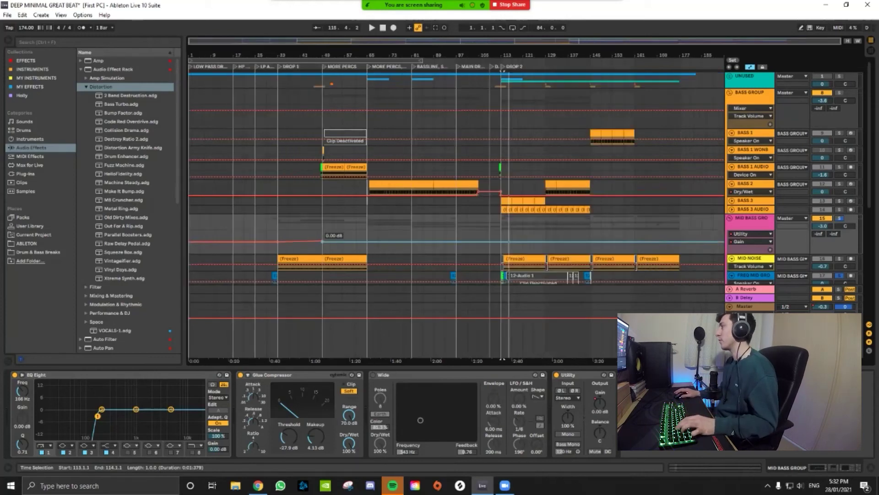
key(a)
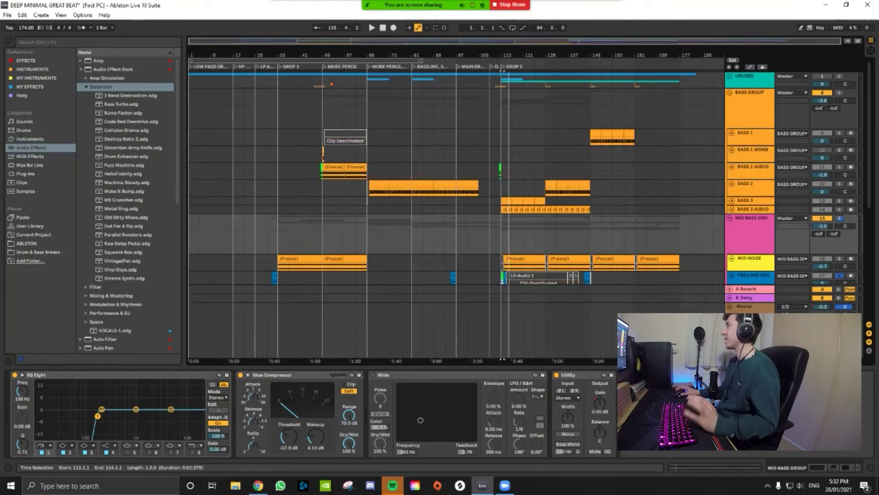
Select BASS GROUP to examine its EQ and sidechained compressors, and hide the device view
scroll(458, 206, down, 1)
scroll(502, 359, up, 1)
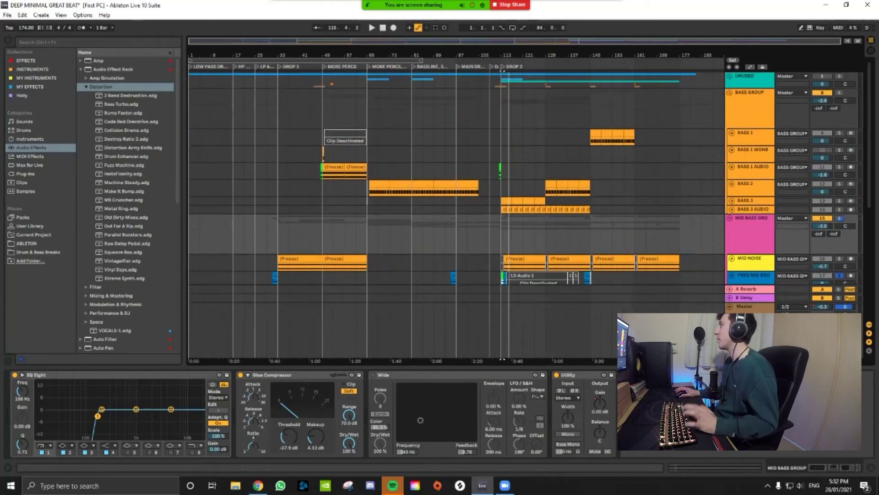
key(Up)
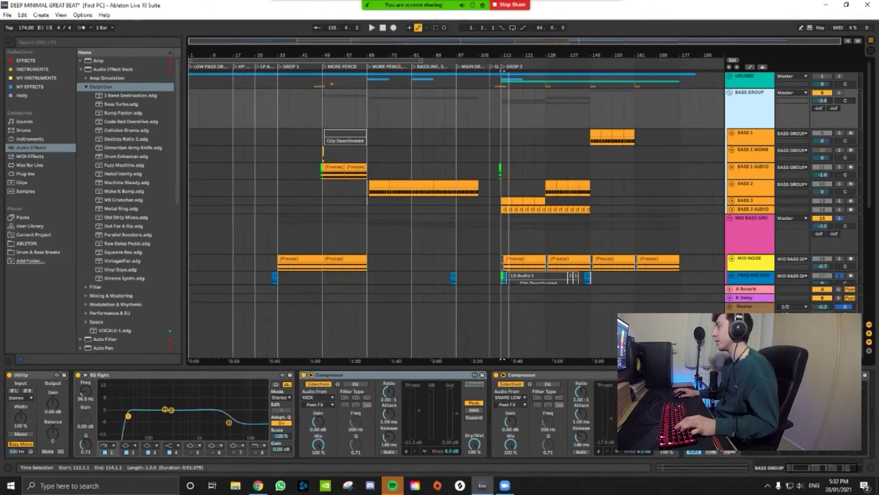
key(ctrl+alt+l)
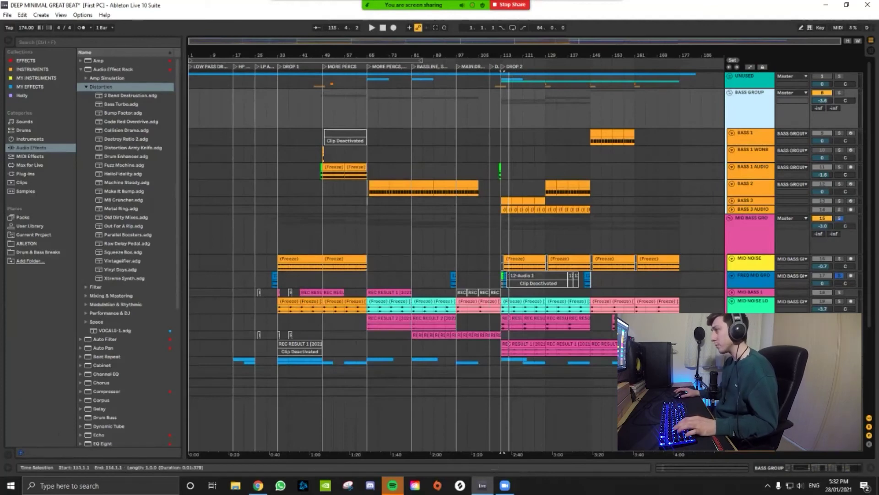
Solo MID BASS CONT. and play it from bar 97 at MAIN DRUMS BACK
scroll(503, 453, down, 3)
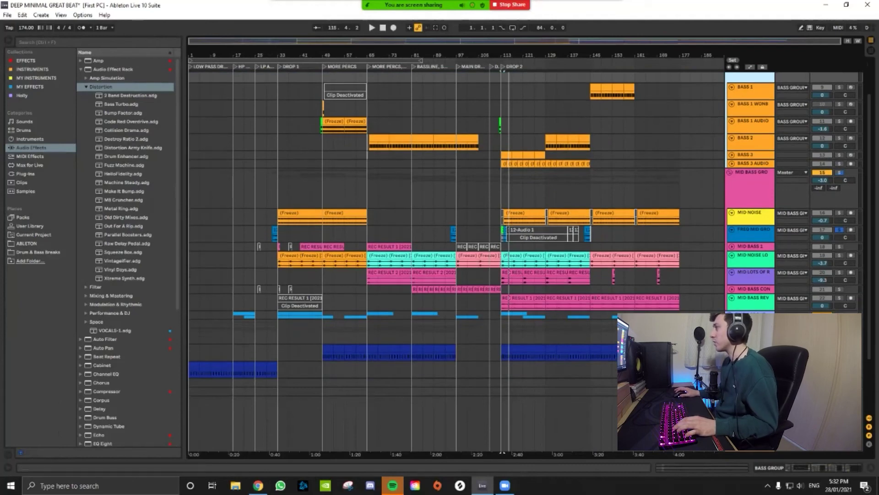
click(752, 289)
click(458, 453)
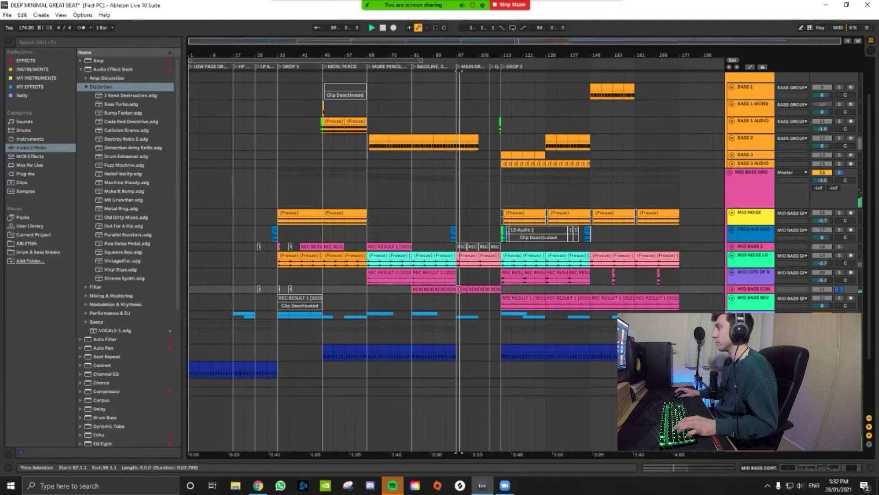
Show the MID BASS CONT. device chain, unfold the track and enlarge its clips around MAIN DRUMS BACK
key(shift+Tab)
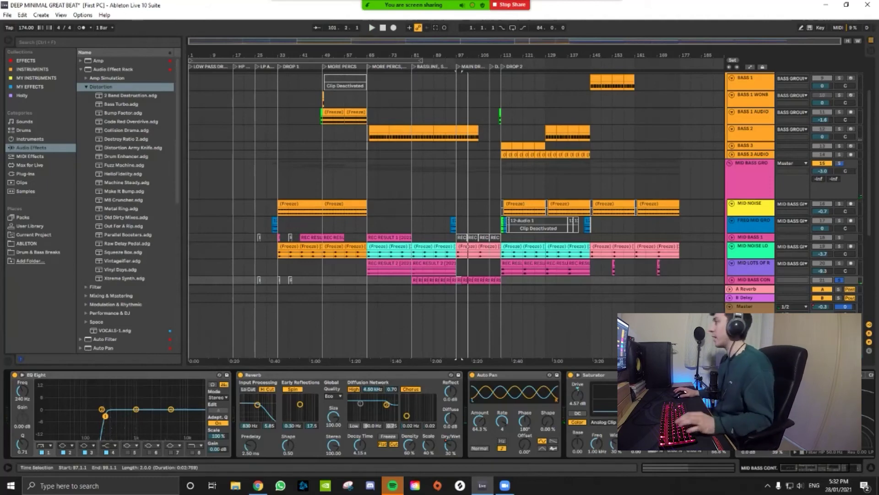
key(u)
key(plus)
key(plus)
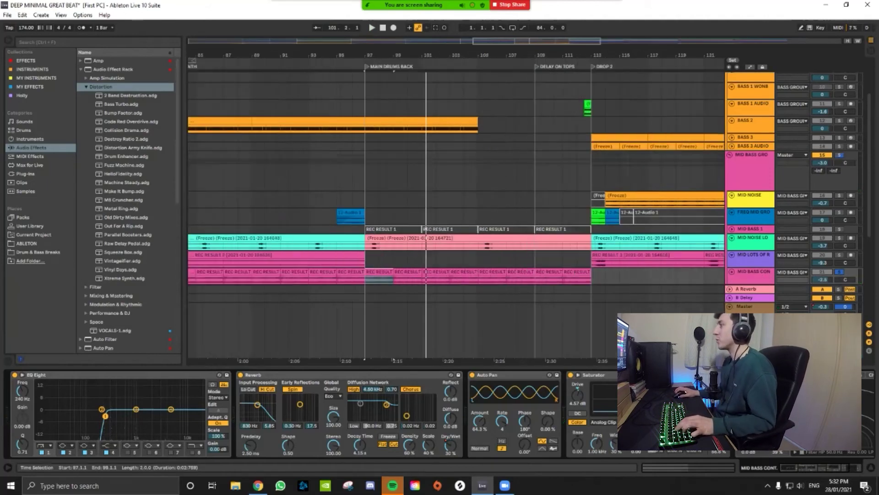
Show the automation lanes enlarged around MAIN DRUMS BACK and display the Reverb's Device On automation on MID BASS CONT
key(minus)
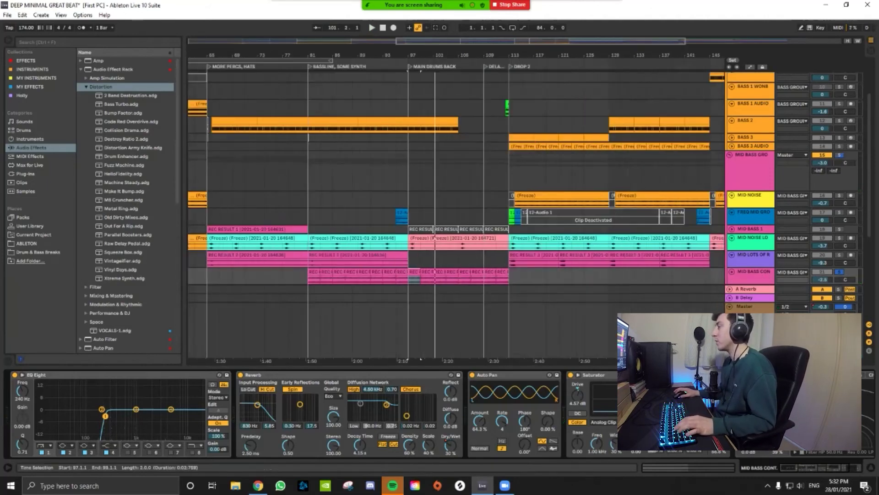
key(minus)
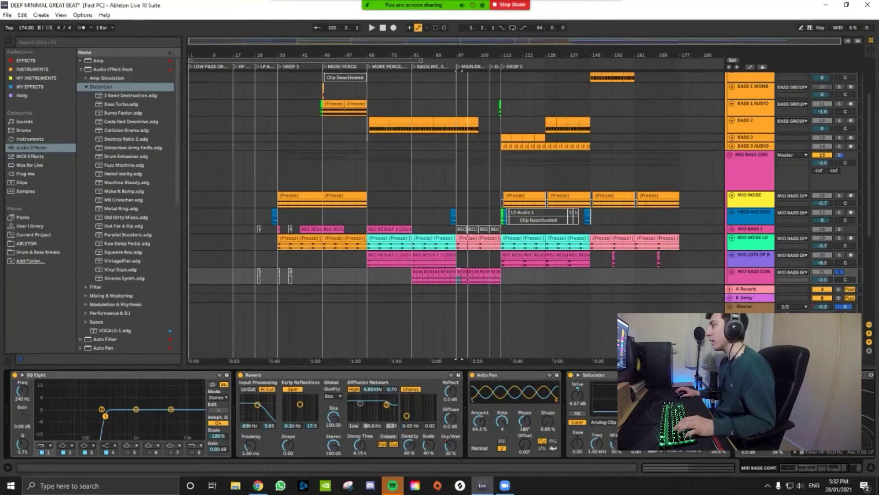
key(z)
key(a)
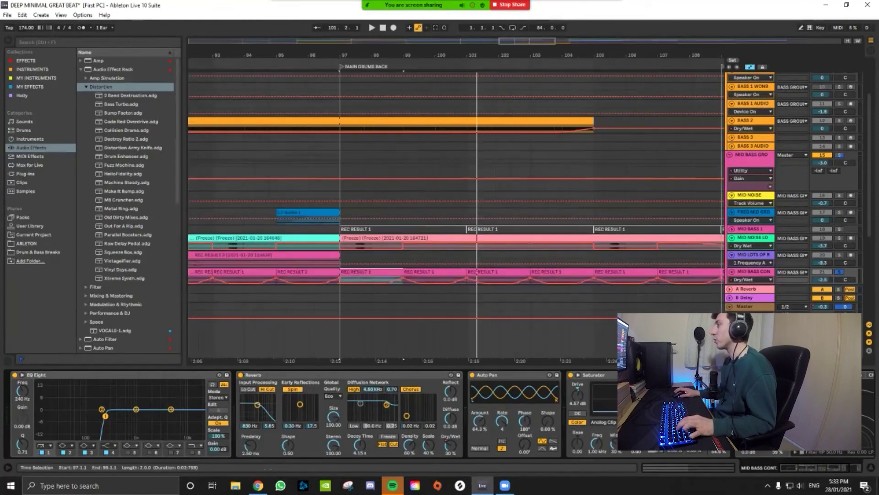
key(plus)
key(plus)
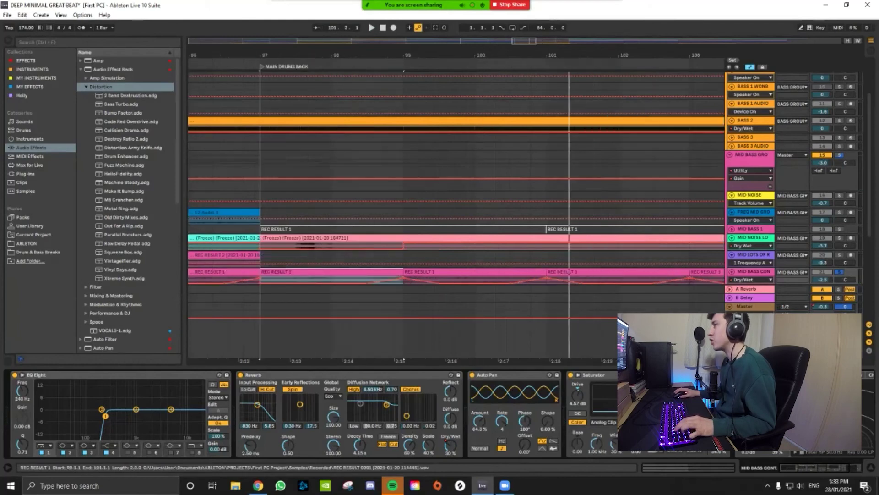
click(241, 374)
Play the soloed MID BASS CONT. from bar 98, briefly hiding the automation lanes and showing them again
click(377, 288)
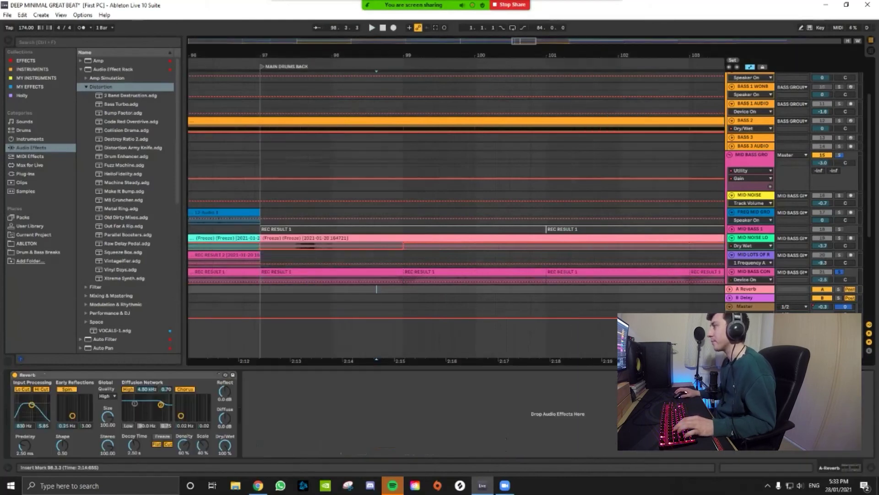
key(space)
key(a)
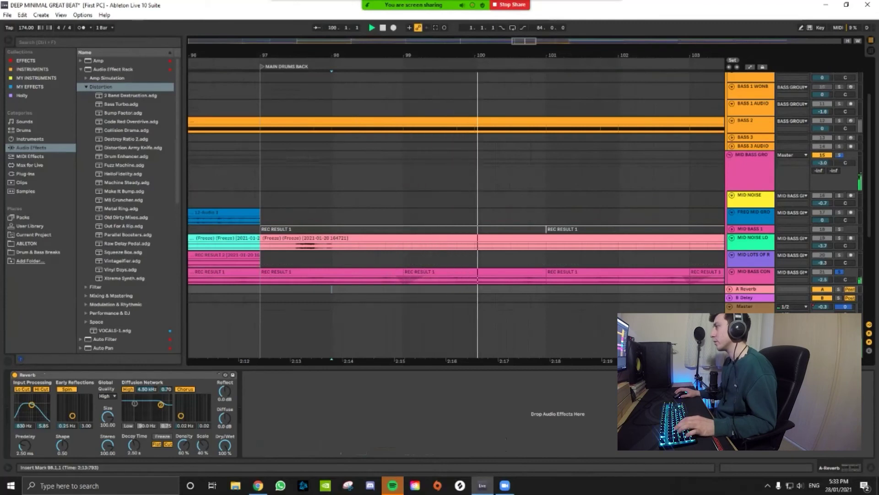
key(a)
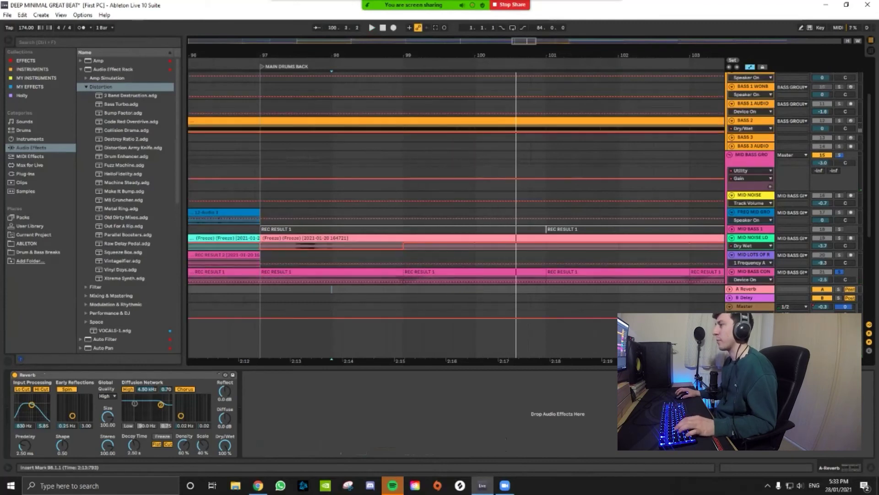
Reopen the MID BASS CONT. device chain, replay from bar 98 and display the Reverb's Dry/Wet automation
click(754, 271)
click(332, 279)
key(space)
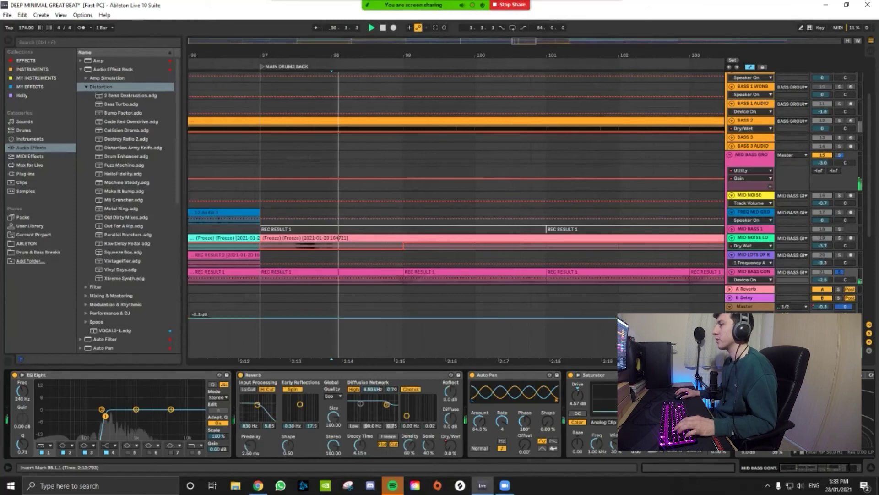
click(451, 445)
key(space)
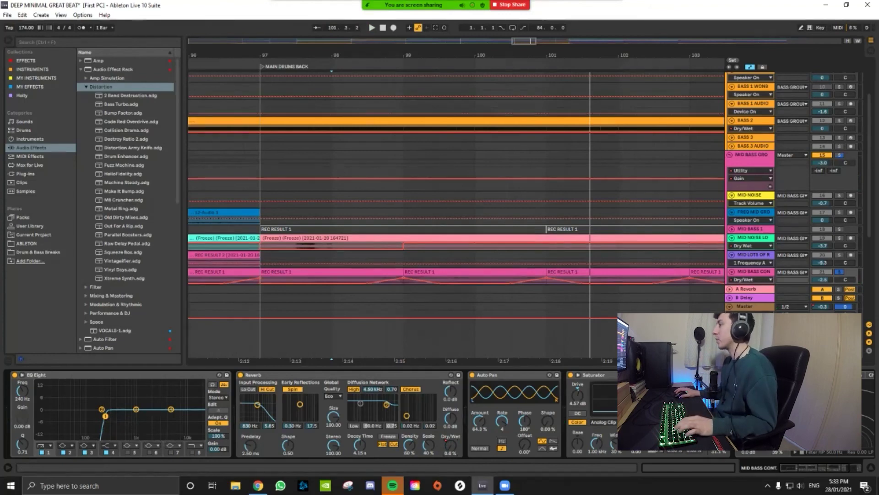
Display the Auto Pan's Sync Rate automation on MID BASS CONT. and play from bar 97
click(502, 420)
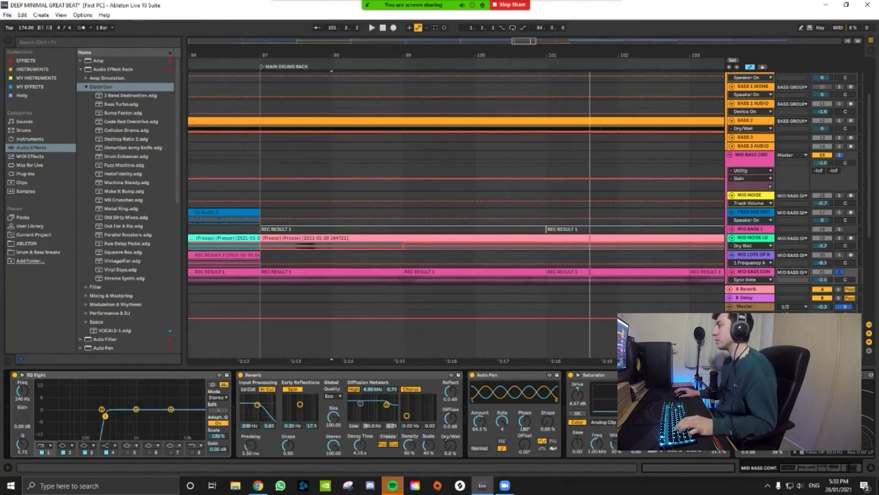
scroll(450, 229, down, 4)
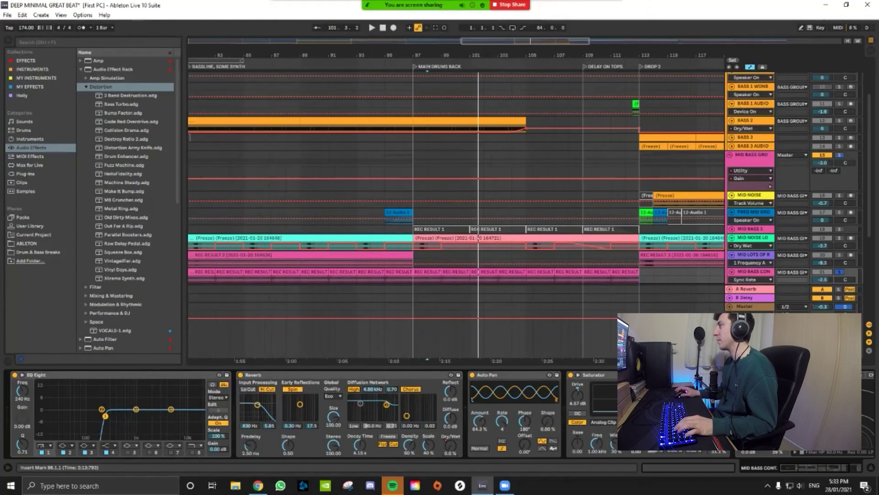
click(414, 297)
key(space)
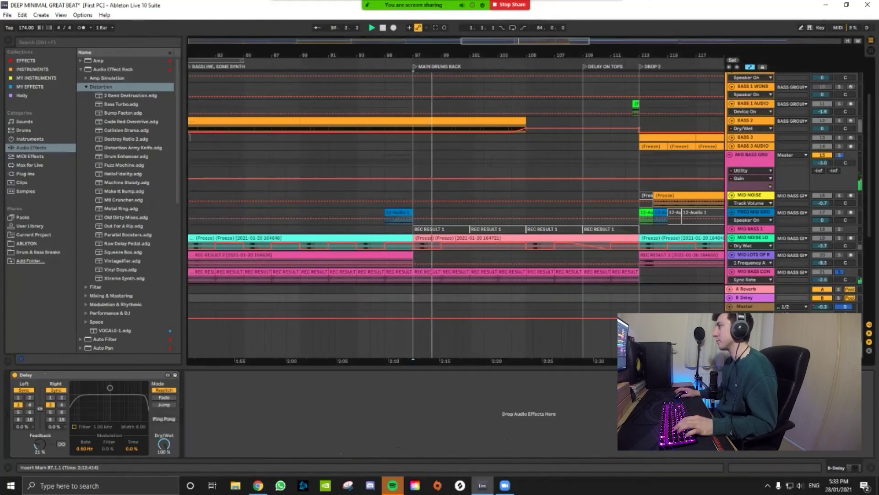
Select MID BASS CONT., then hide the device view and automation lanes to view the whole arrangement
click(751, 271)
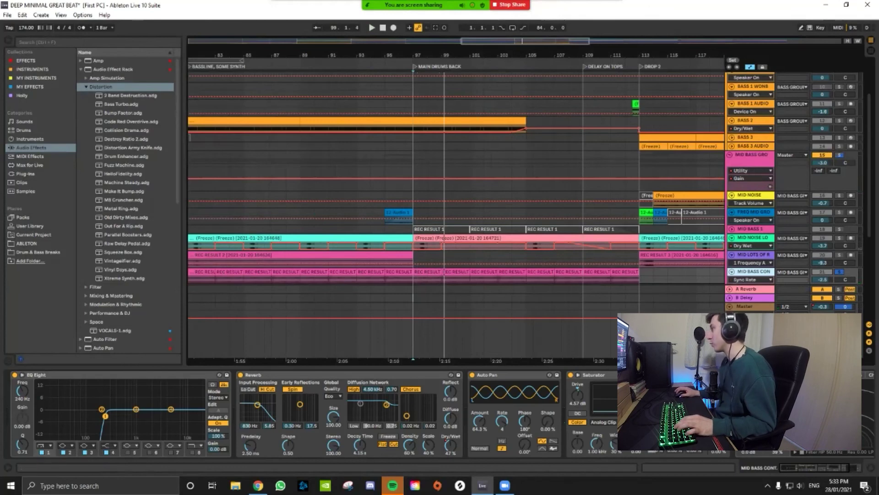
key(ctrl+alt+l)
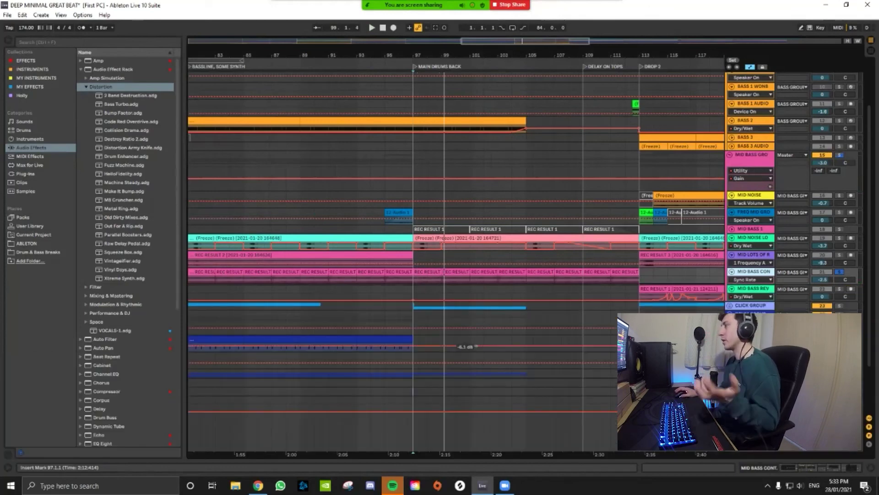
key(minus)
key(minus)
key(minus)
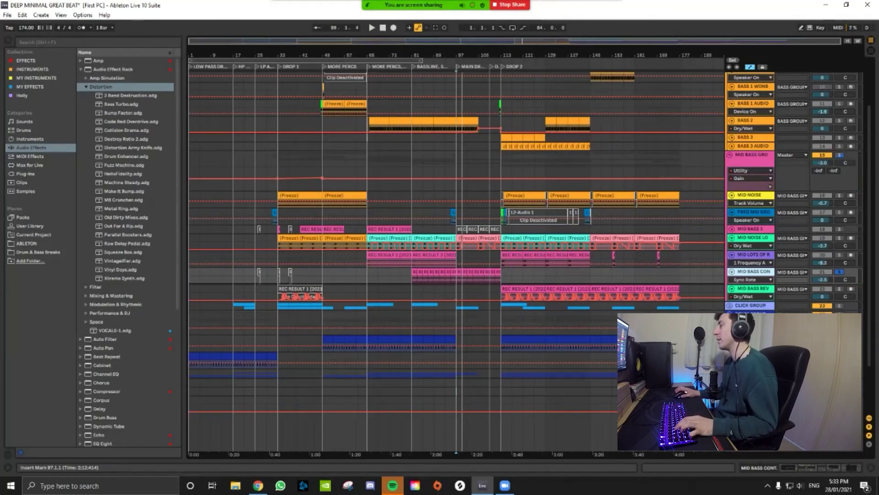
key(plus)
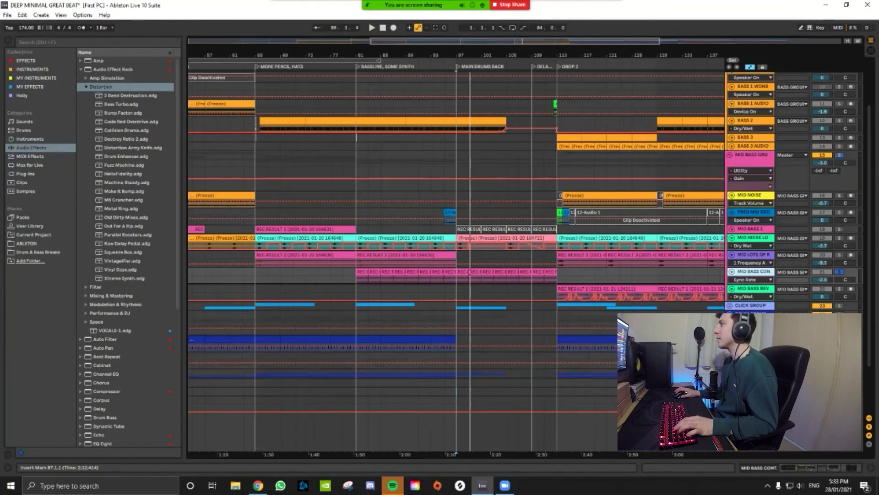
key(minus)
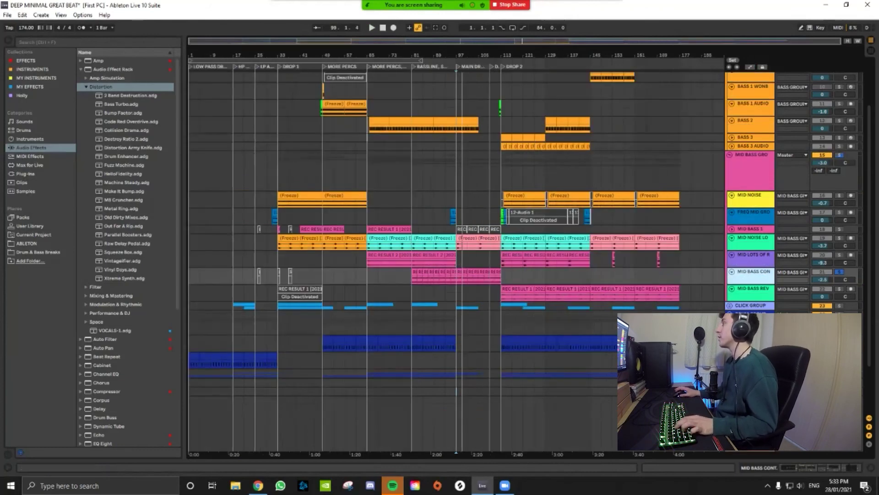
Fold MID BASS GROUP, BASS GROUP and DRUM GROUP, and unfold only MID BASS GROUP
key(Left)
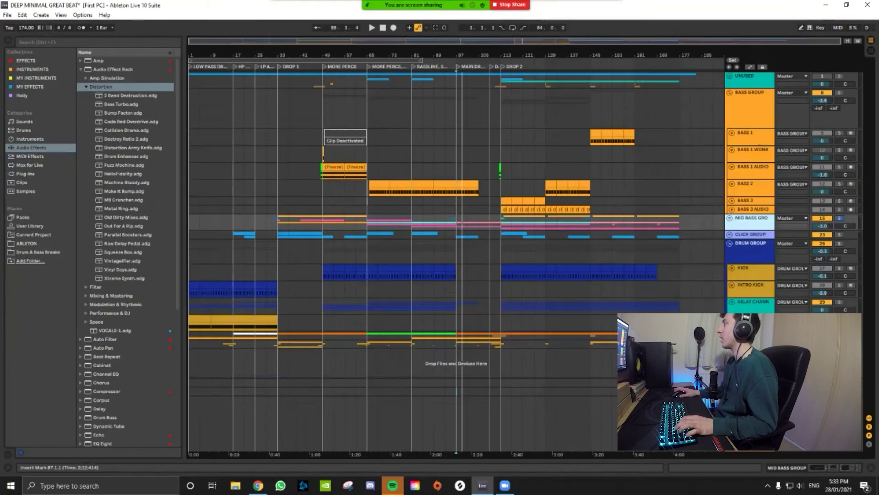
click(730, 93)
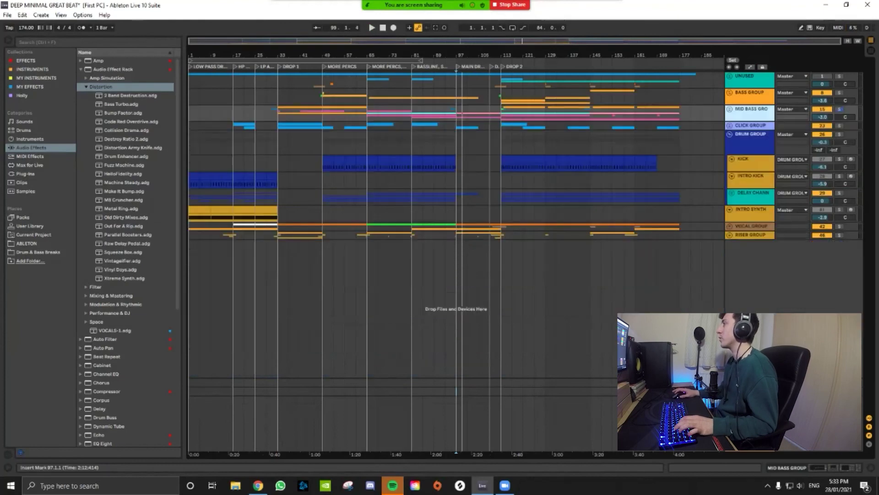
key(Right)
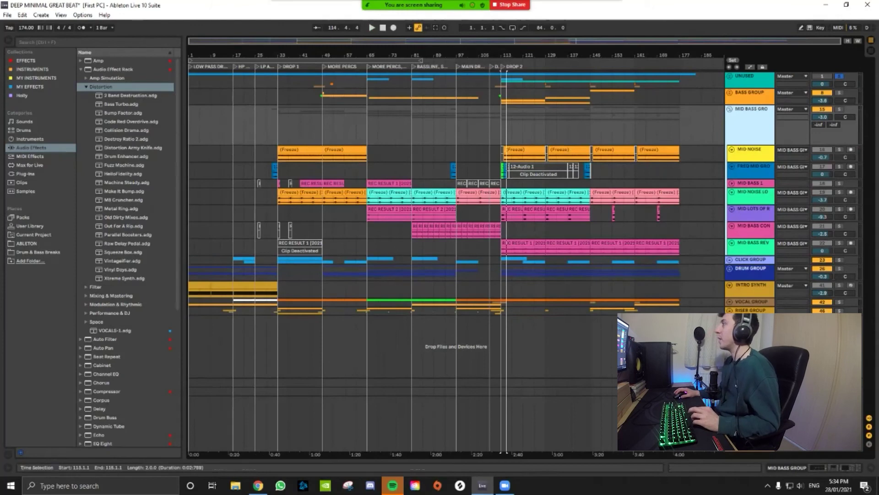
Select the first MID LOTS OF REV clip at DROP 2, solo its track and play it from bar 113
key(plus)
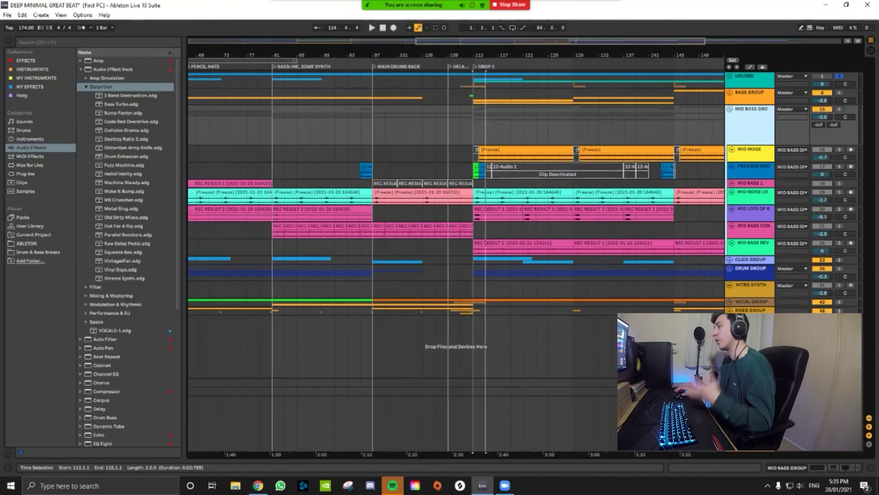
click(498, 209)
key(s)
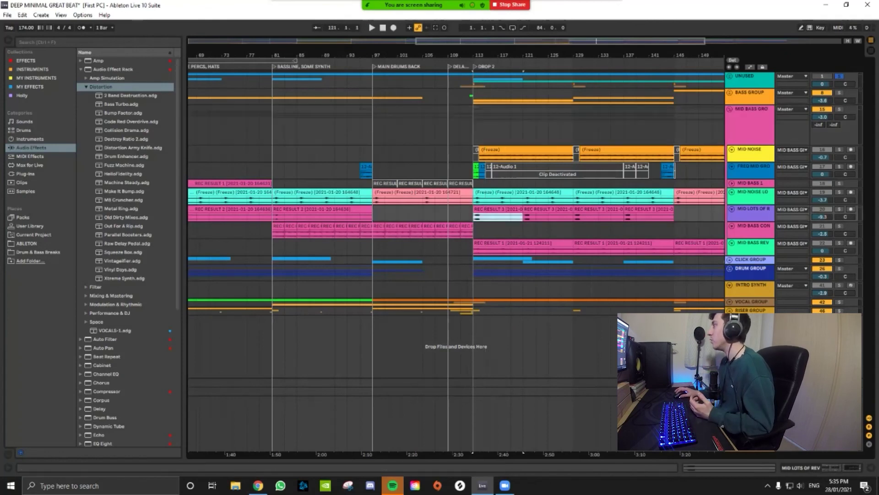
key(space)
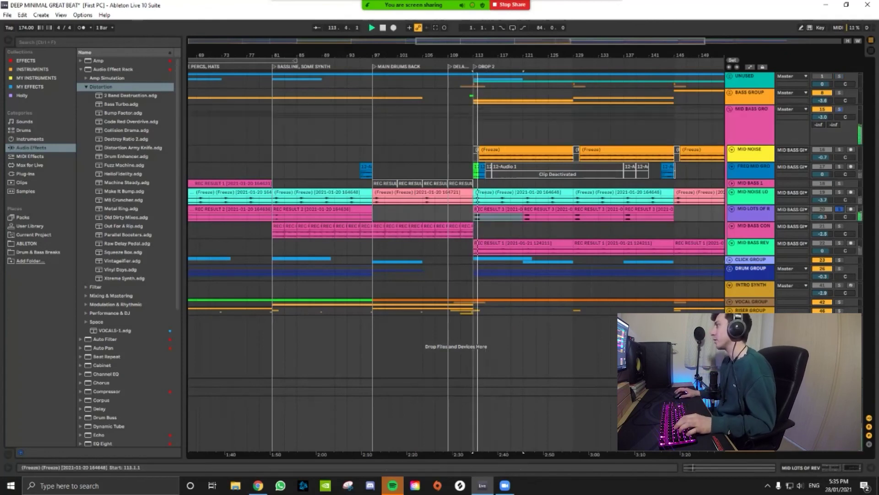
key(space)
Solo MID NOISE LOUD instead and play its clip from bar 113 at DROP 2
click(840, 192)
click(503, 193)
key(space)
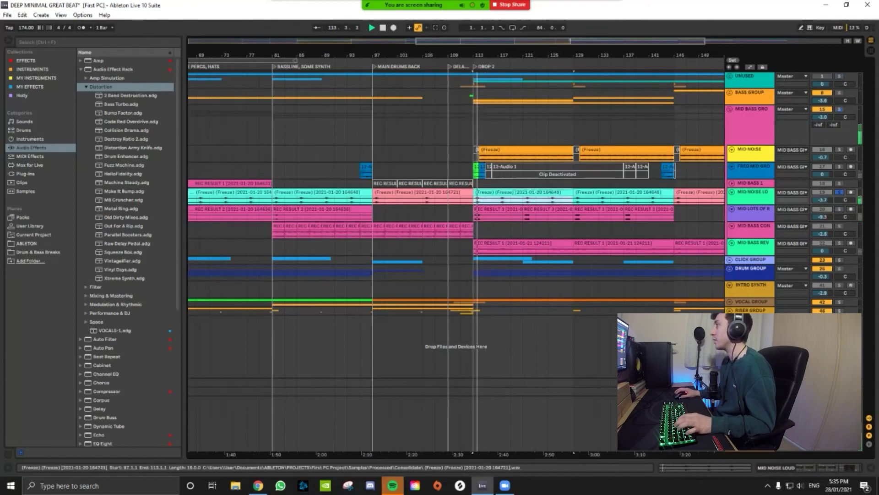
key(space)
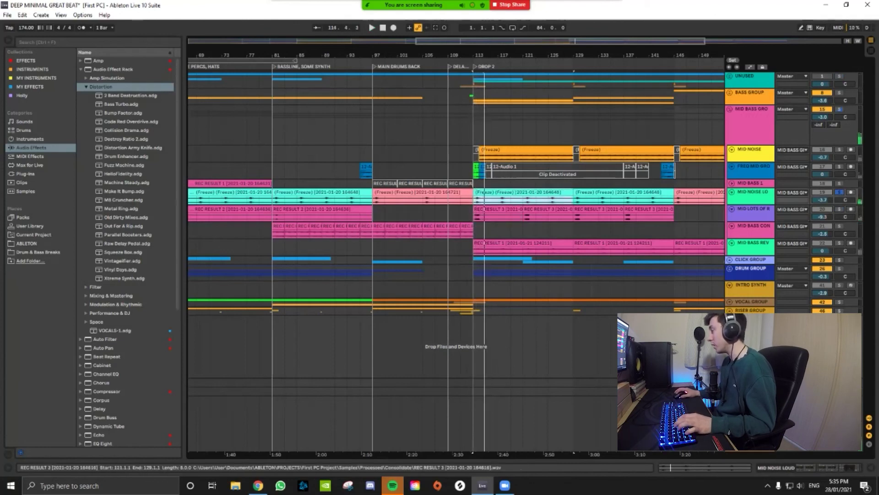
Fold MID BASS GROUP and unfold it again, and select the MID NOISE LOUD clip starting at DROP 2
scroll(435, 184, down, 3)
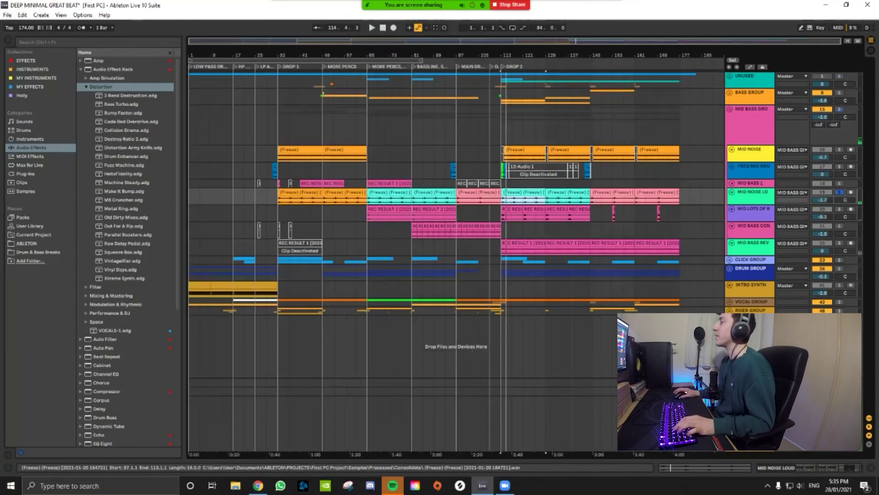
click(730, 109)
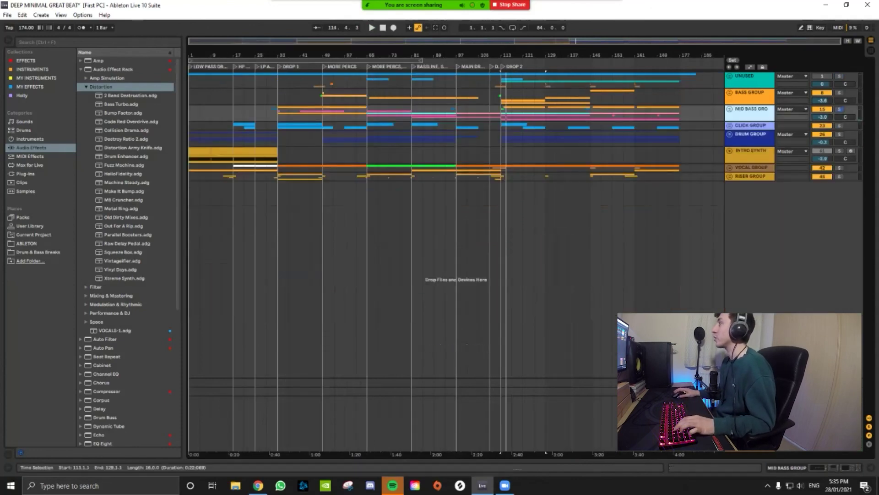
click(731, 110)
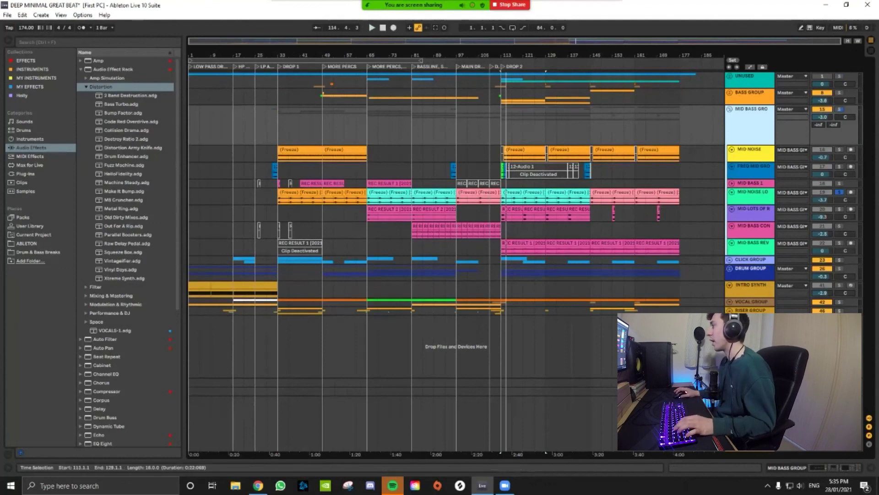
scroll(513, 197, up, 2)
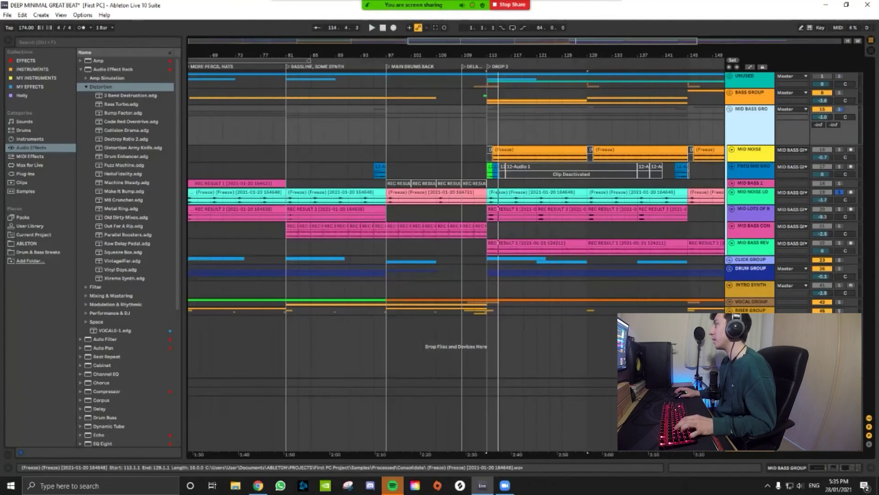
click(513, 197)
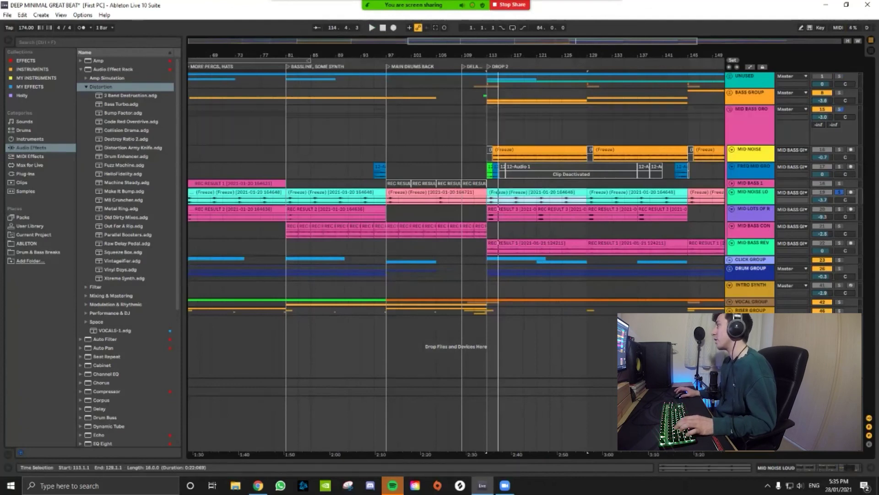